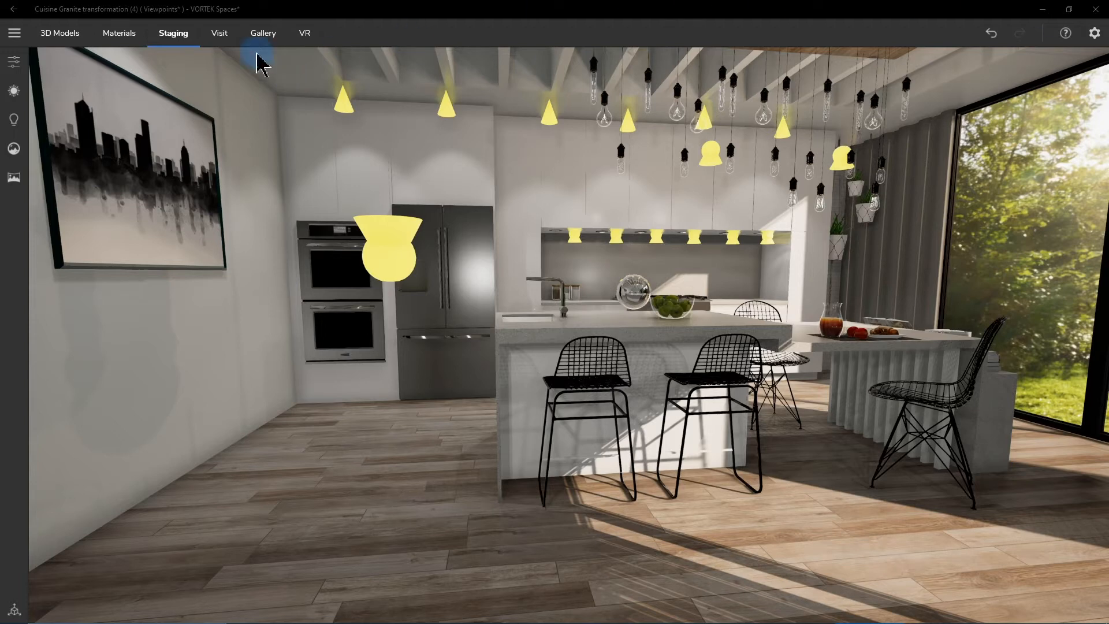
# Open the viewpoints list for the visit, frame the island beside the refrigerator and windows, and add a viewpoint.
pyautogui.click(219, 36)
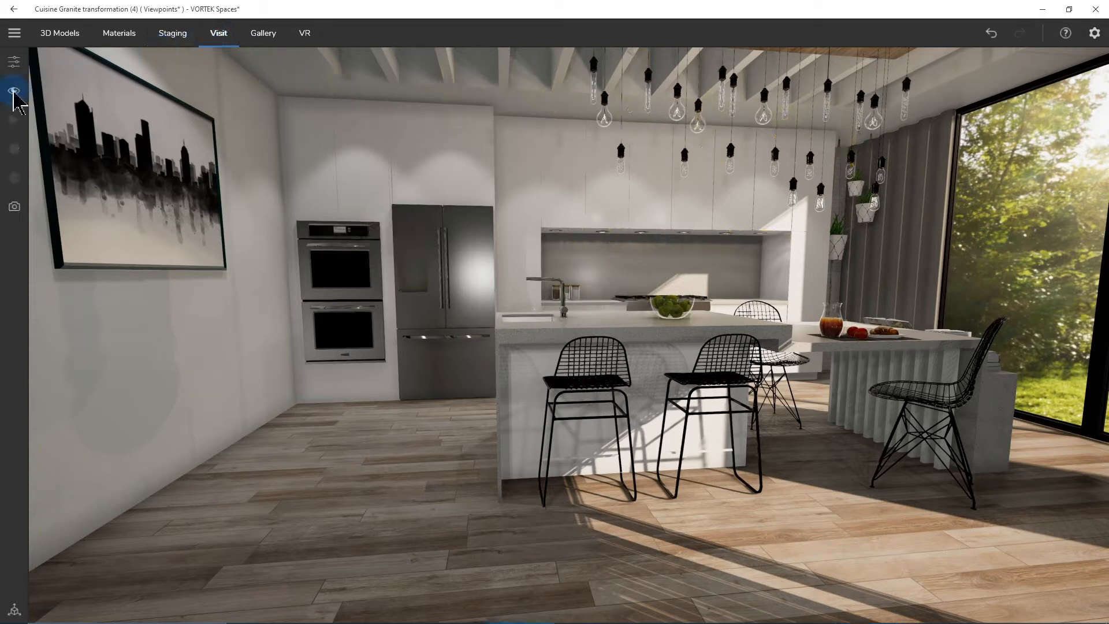
pyautogui.click(14, 92)
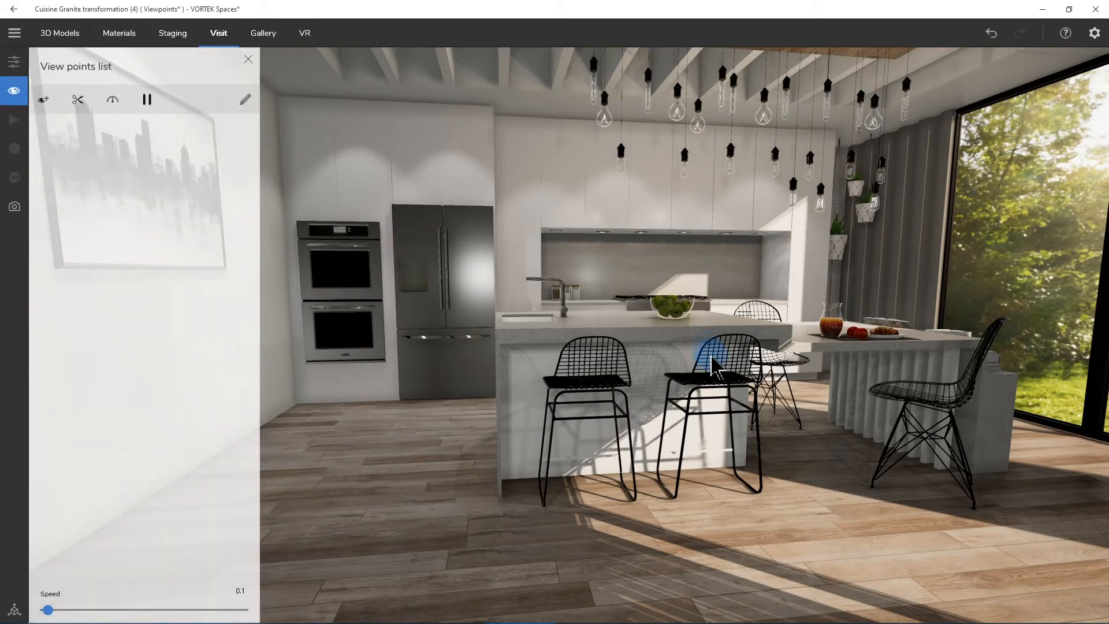
pyautogui.moveTo(674, 364); pyautogui.dragTo(664, 398)
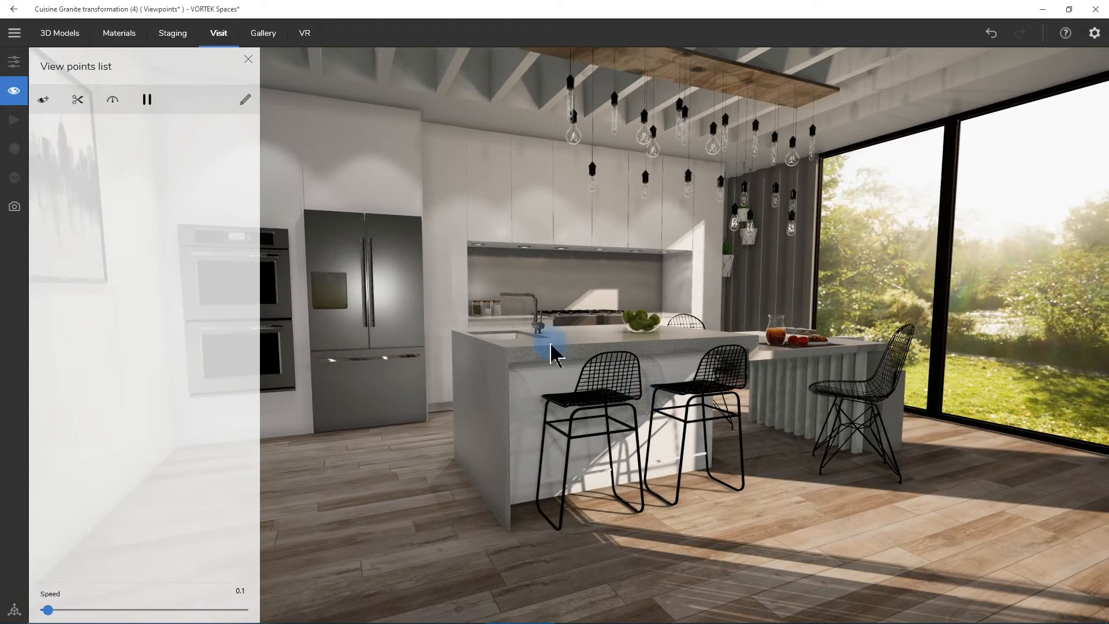
pyautogui.click(44, 100)
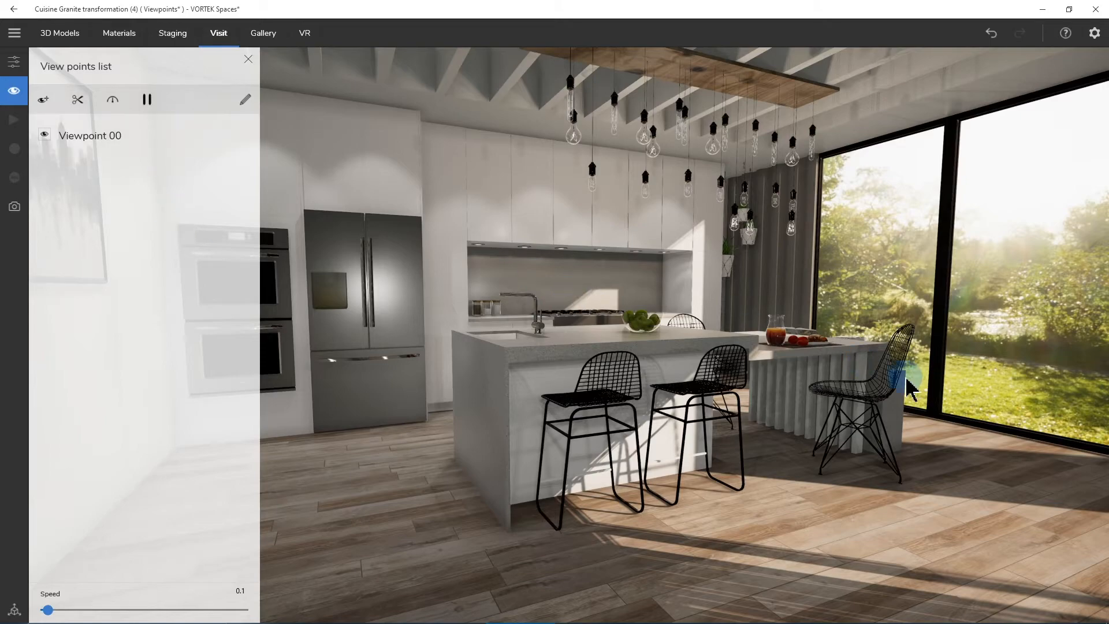
# Reframe the kitchen from the dining table end with the hanging plants in view, and add a second viewpoint.
pyautogui.moveTo(820, 389); pyautogui.dragTo(716, 370)
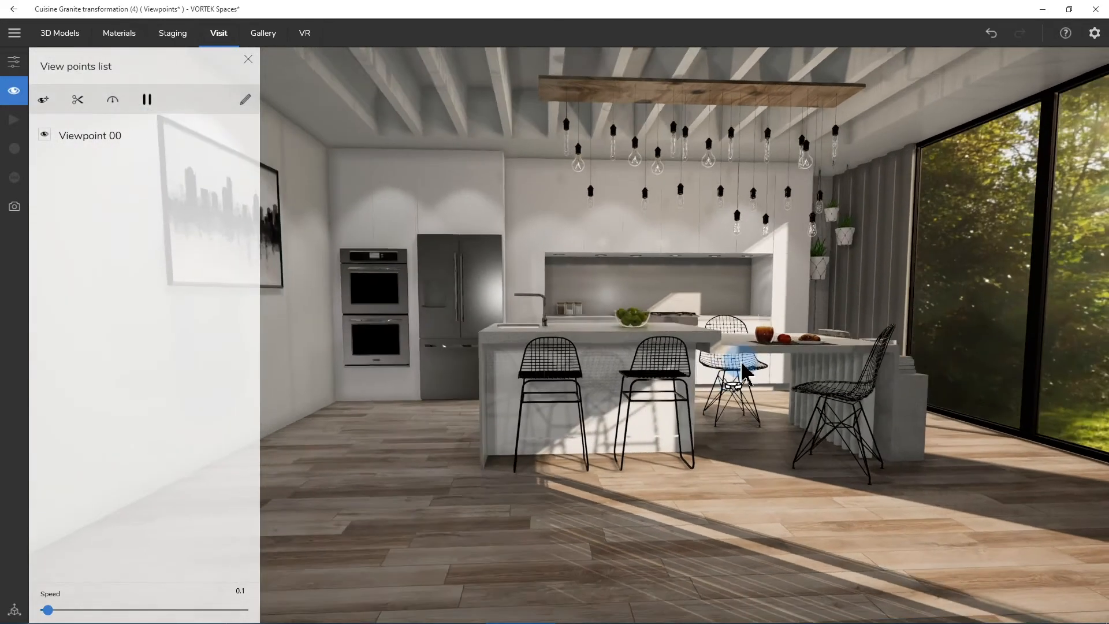
pyautogui.scroll(5, 809, 343)
pyautogui.moveTo(809, 355); pyautogui.dragTo(473, 383, button='middle')
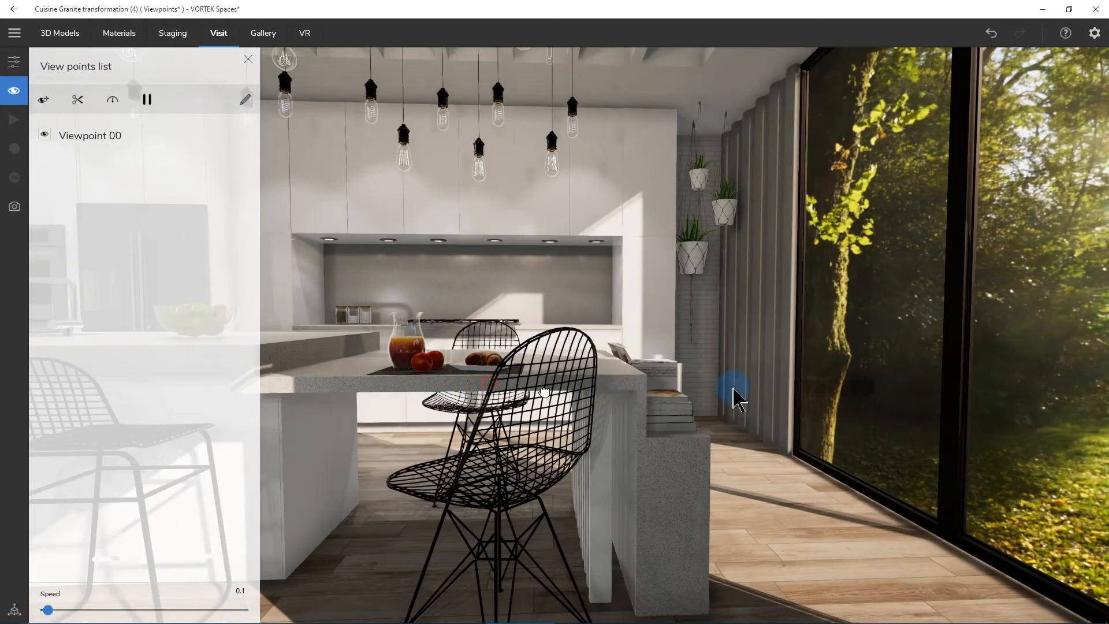
pyautogui.moveTo(606, 387); pyautogui.dragTo(776, 382)
pyautogui.moveTo(776, 382); pyautogui.dragTo(699, 391, button='middle')
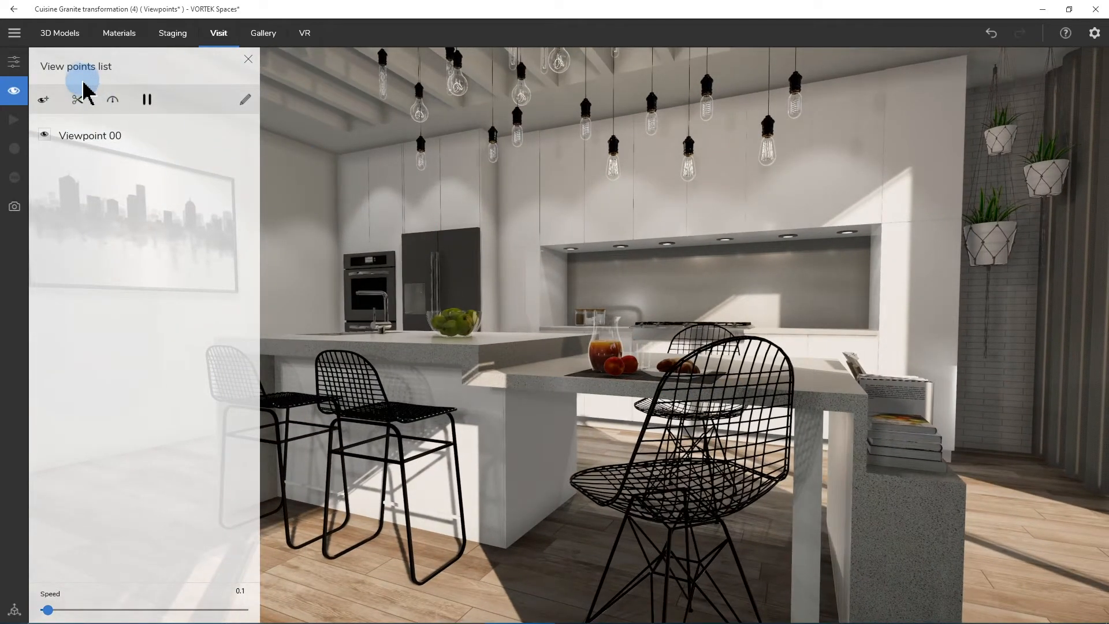
pyautogui.click(43, 104)
pyautogui.click(101, 248)
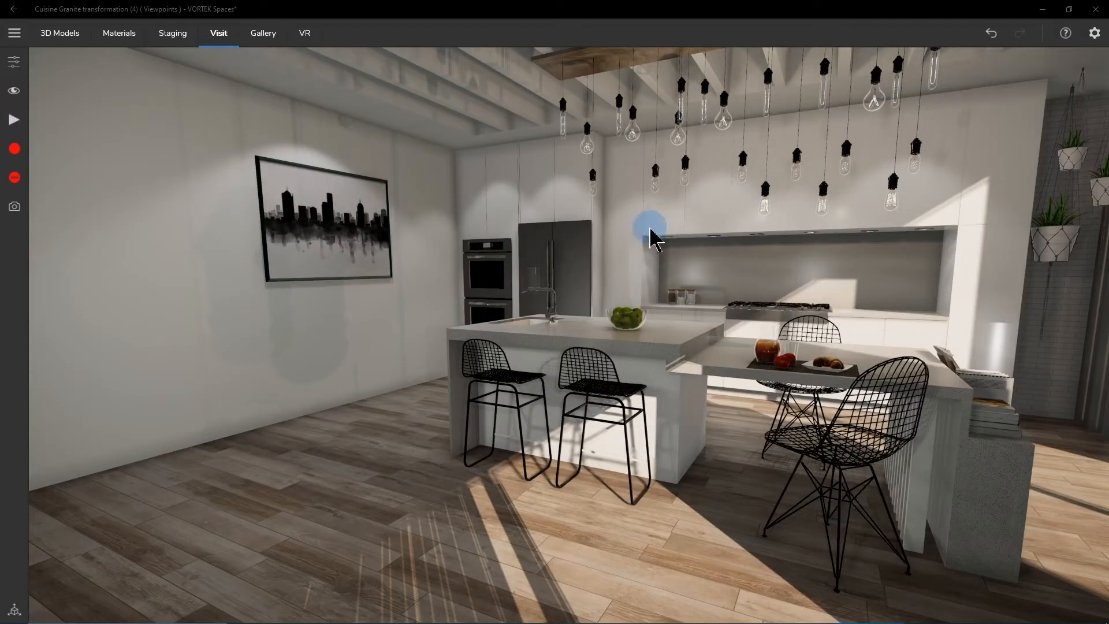
# Travel to Viewpoint 01 from the viewpoints list, and jump instantly to Viewpoint 02.
pyautogui.click(13, 91)
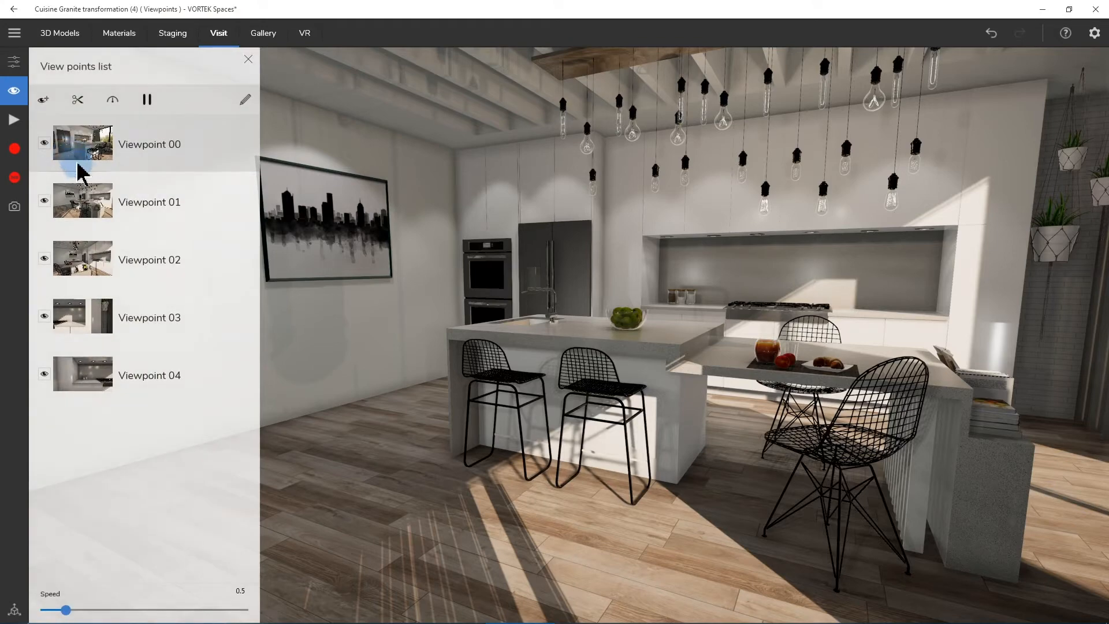
pyautogui.click(92, 206)
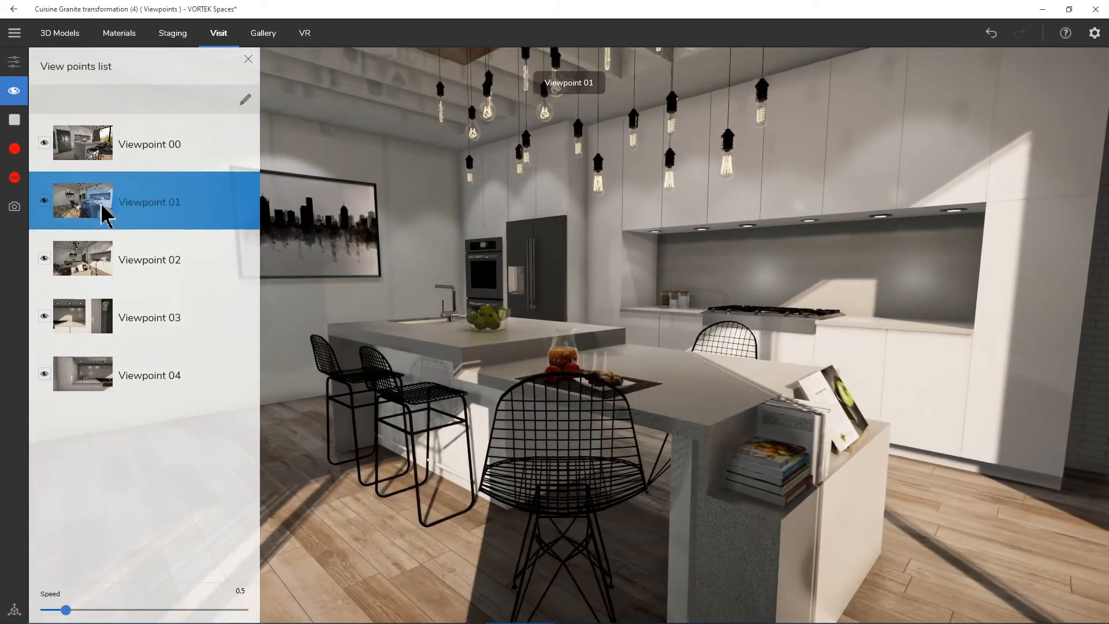
pyautogui.rightClick(102, 204)
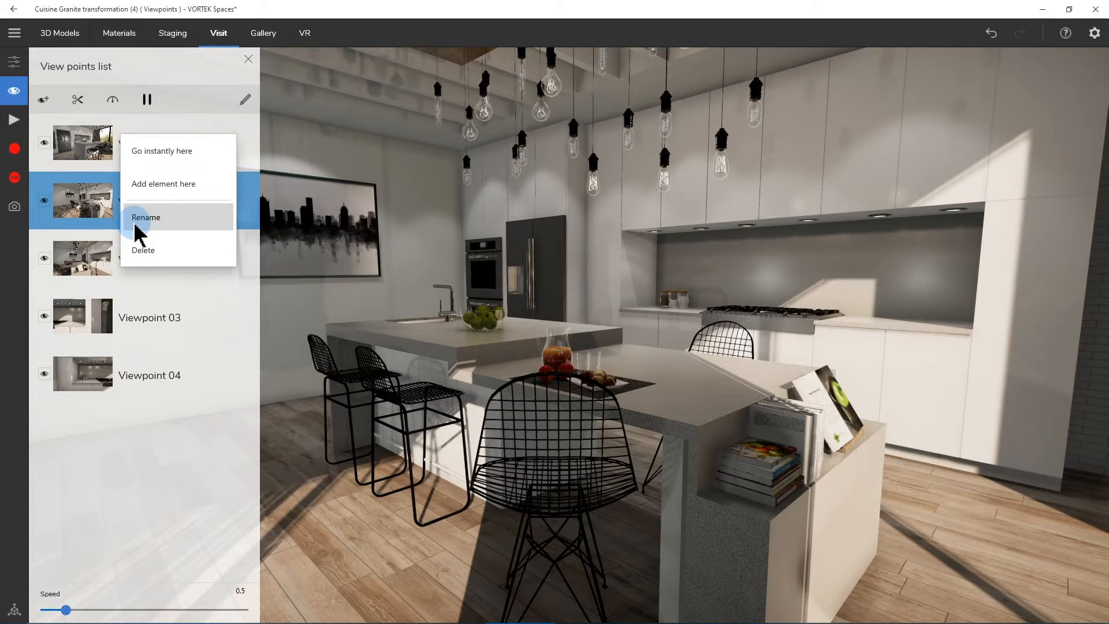
pyautogui.rightClick(112, 265)
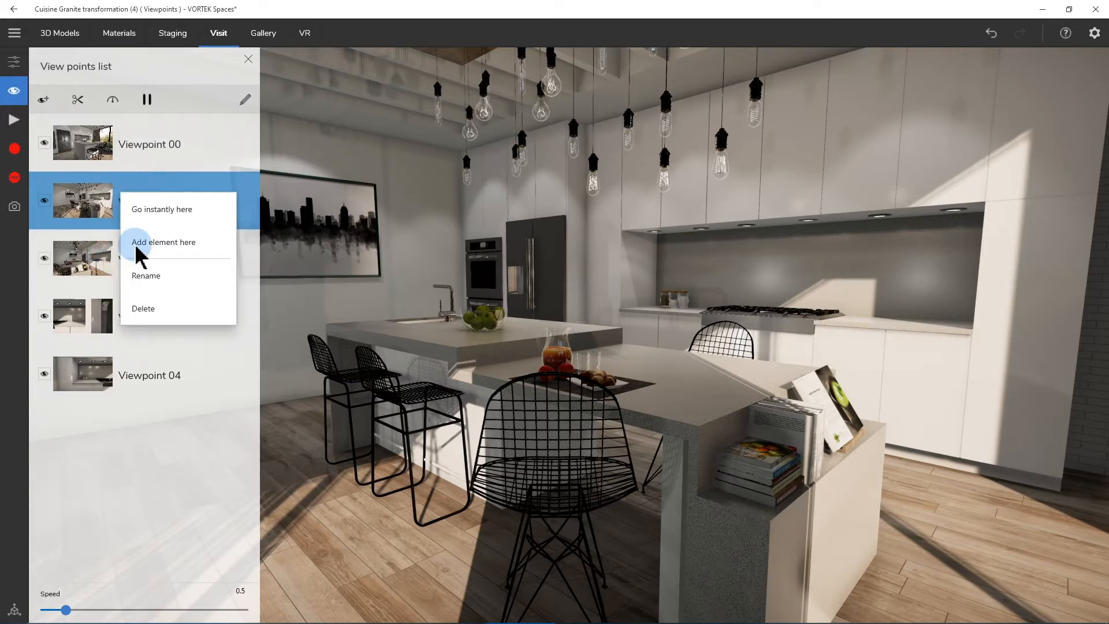
pyautogui.click(162, 211)
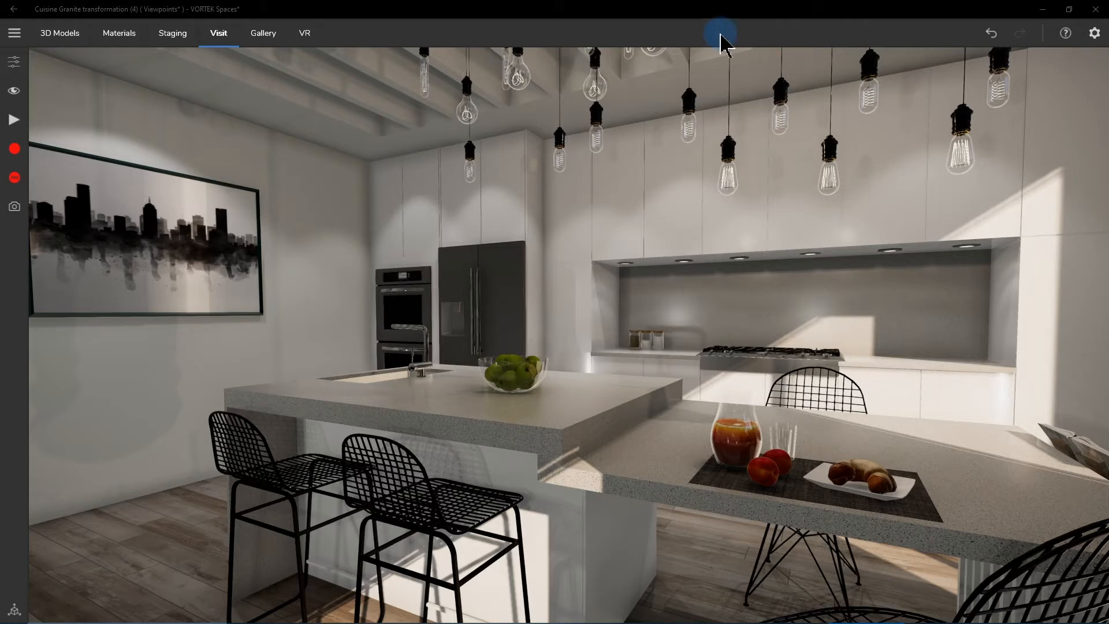
# Check the viewpoints list and save the current design.
pyautogui.click(16, 91)
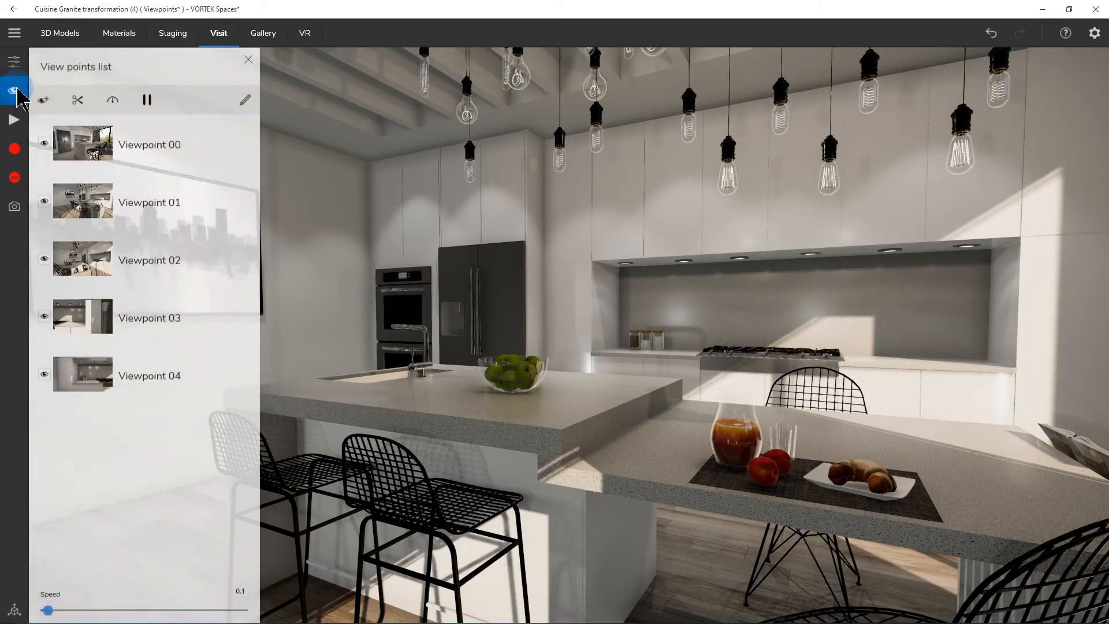
pyautogui.click(15, 32)
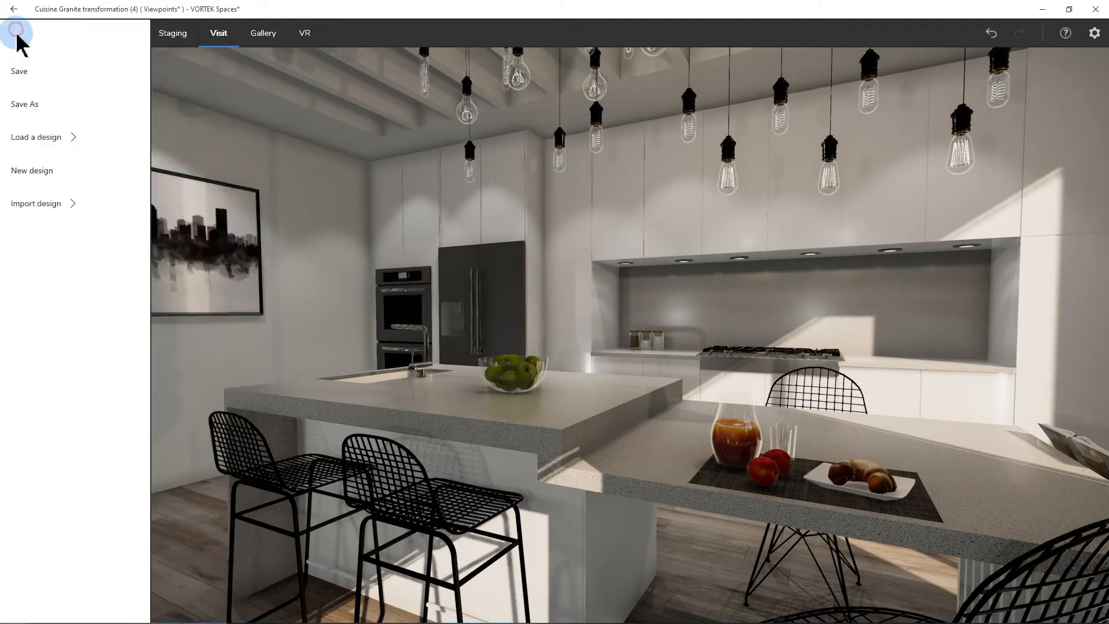
pyautogui.click(32, 74)
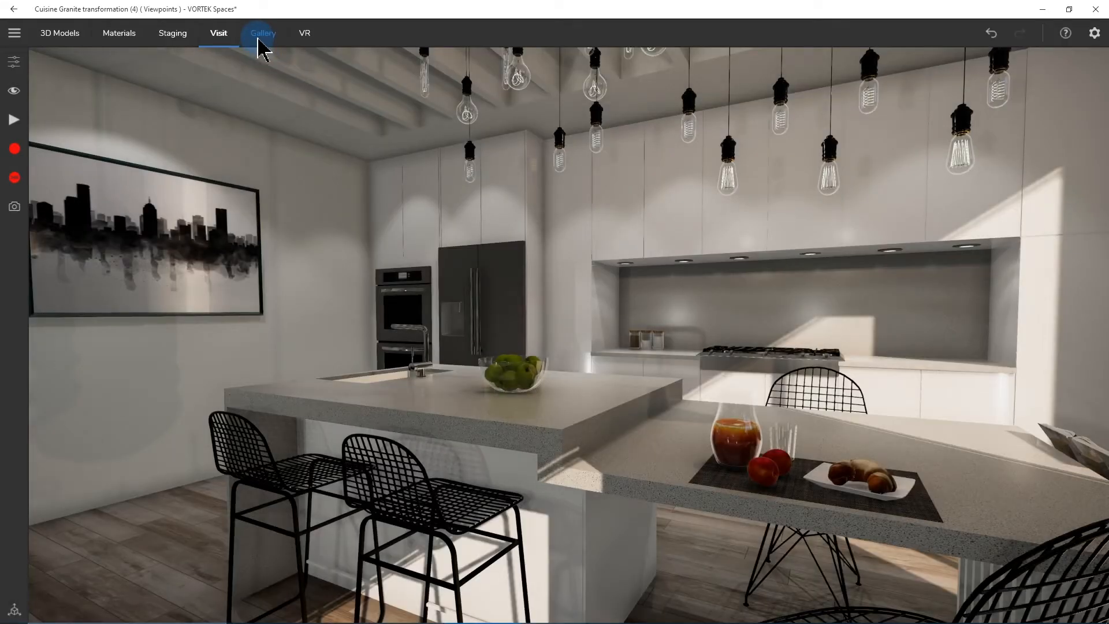
# Open viewpoint_7.jpg from the gallery and browse through the following viewpoint images.
pyautogui.click(262, 34)
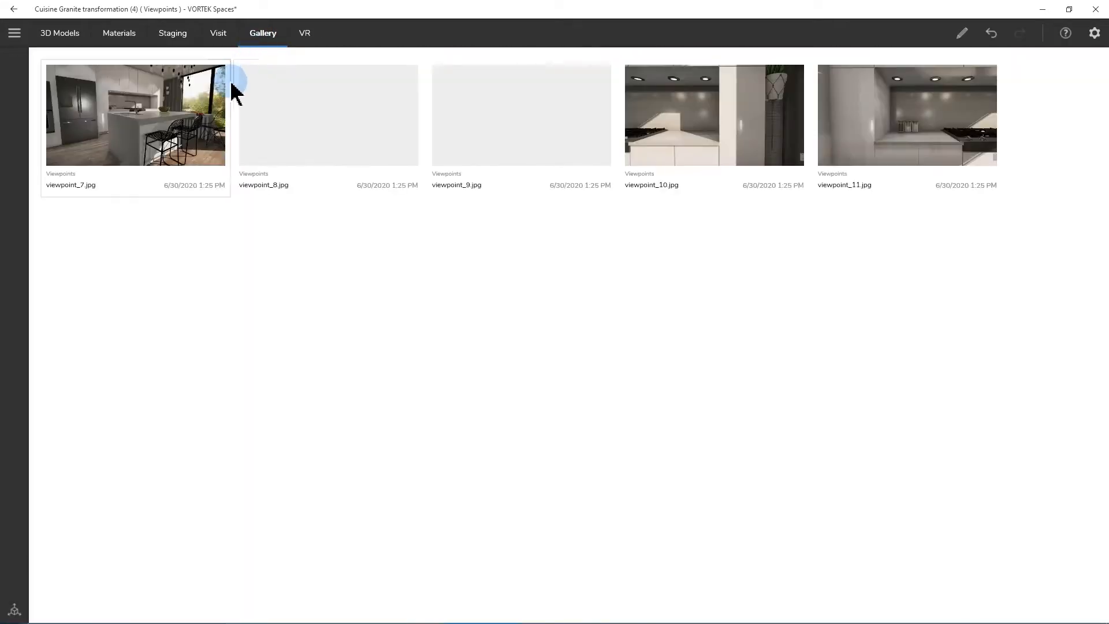
pyautogui.doubleClick(226, 116)
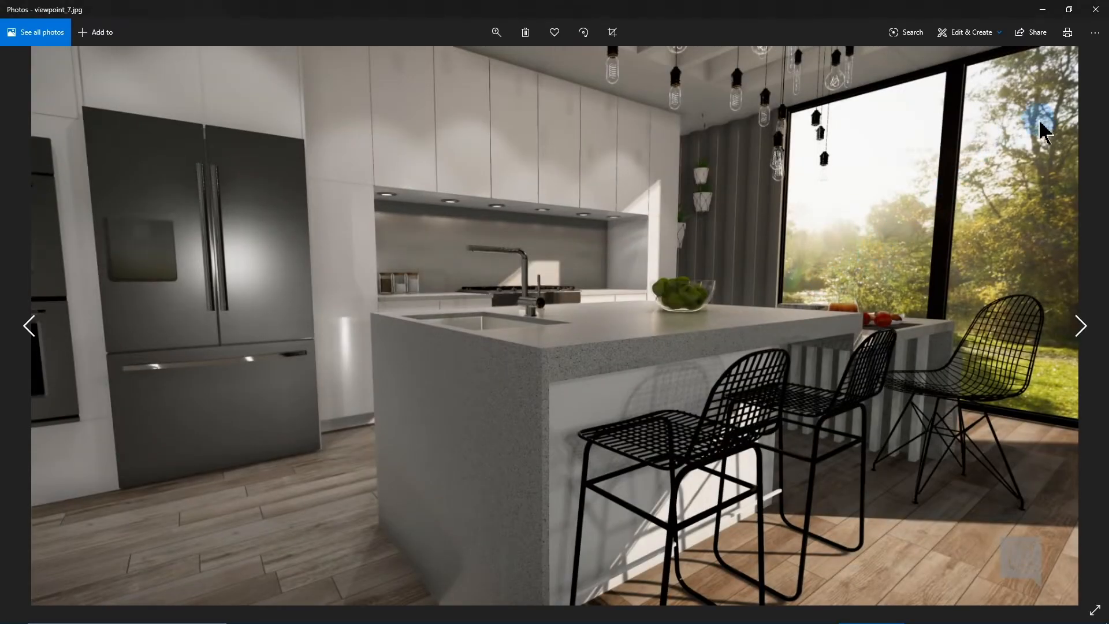
pyautogui.click(1079, 327)
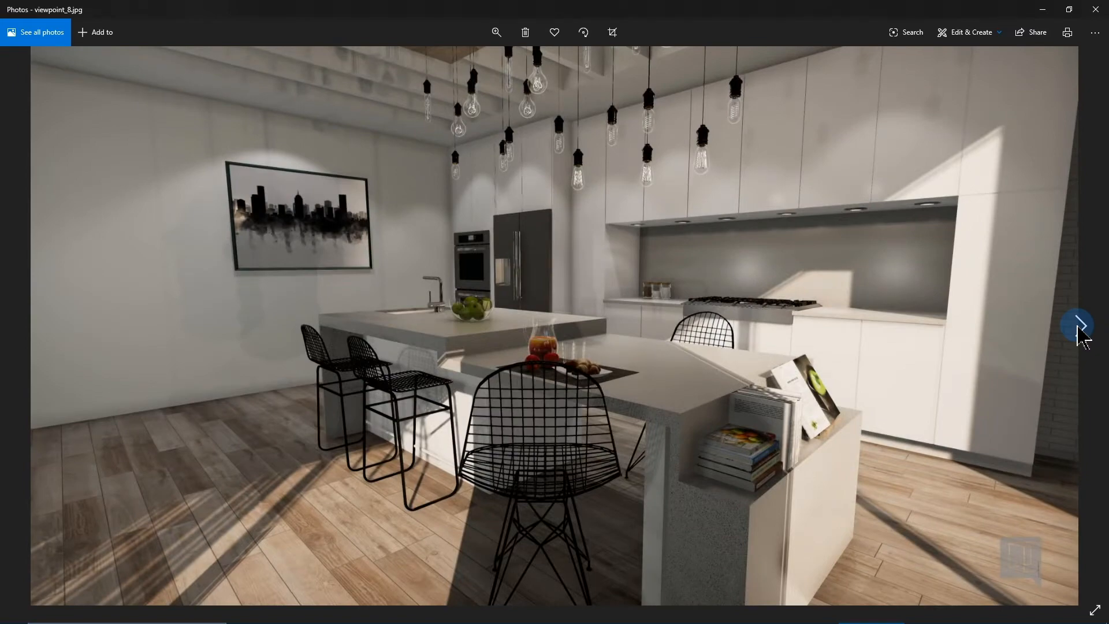
pyautogui.click(1079, 327)
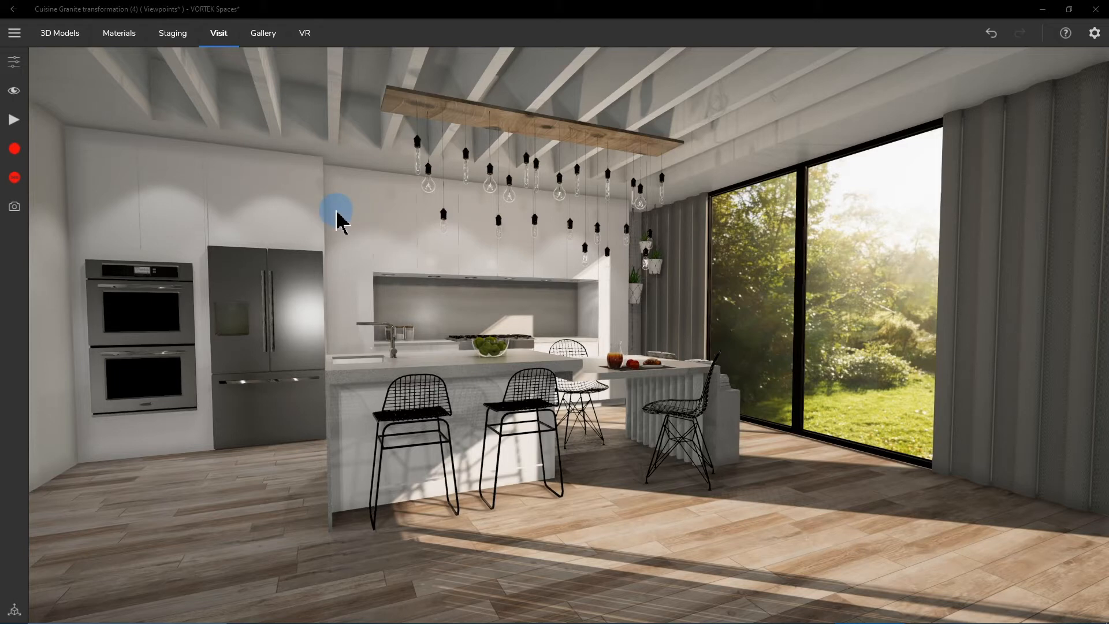
# Capture a still image of the kitchen in the visit mode.
pyautogui.click(13, 210)
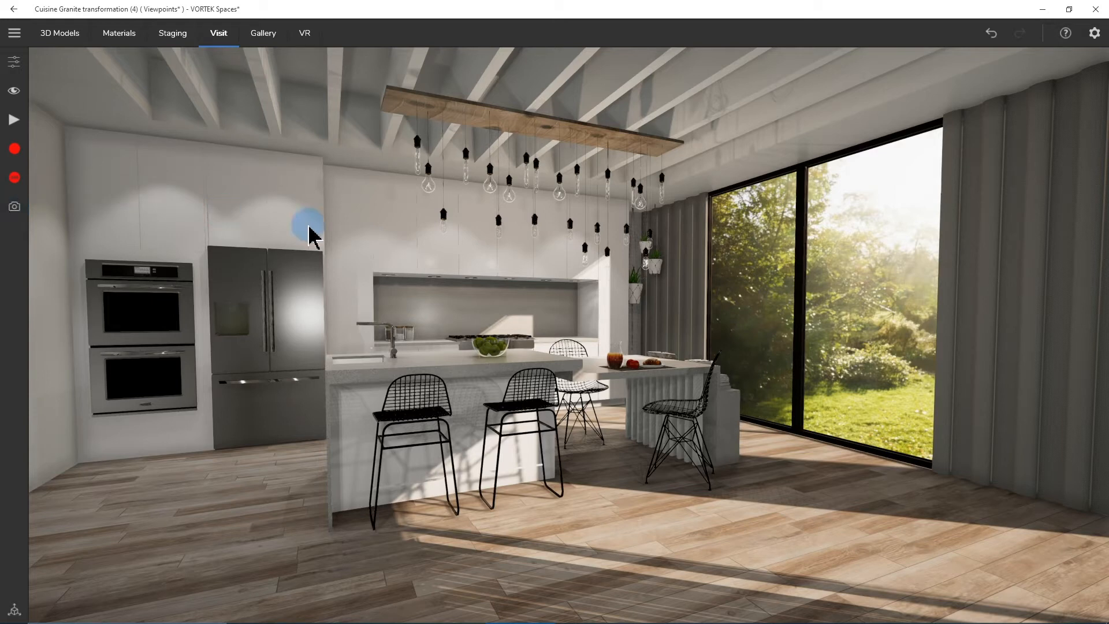
pyautogui.click(598, 307)
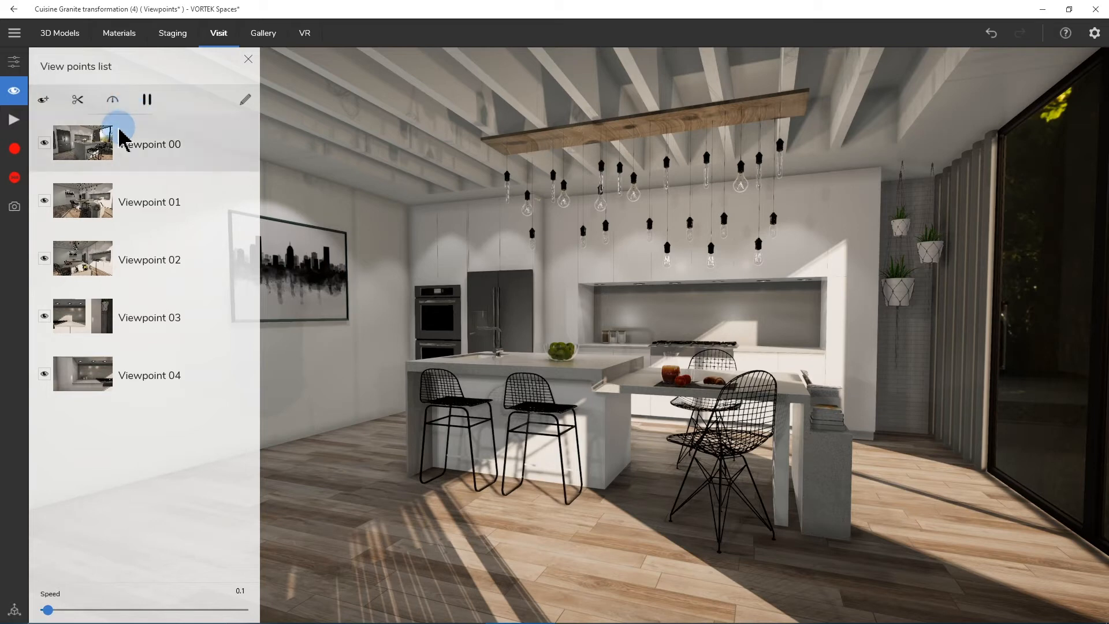
# Add a direct transition to the viewpoints list and place it between Viewpoint 02 and Viewpoint 03.
pyautogui.click(78, 103)
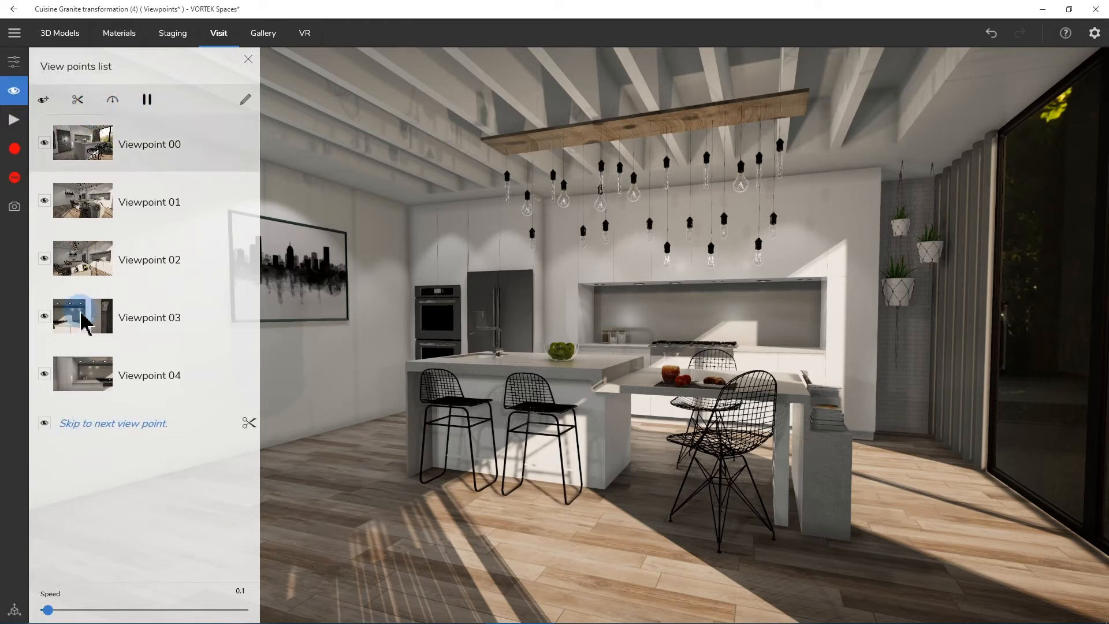
pyautogui.click(113, 424)
pyautogui.moveTo(114, 425); pyautogui.dragTo(124, 336)
# Insert a slower speed element of 0.5x directly after Viewpoint 01.
pyautogui.rightClick(128, 206)
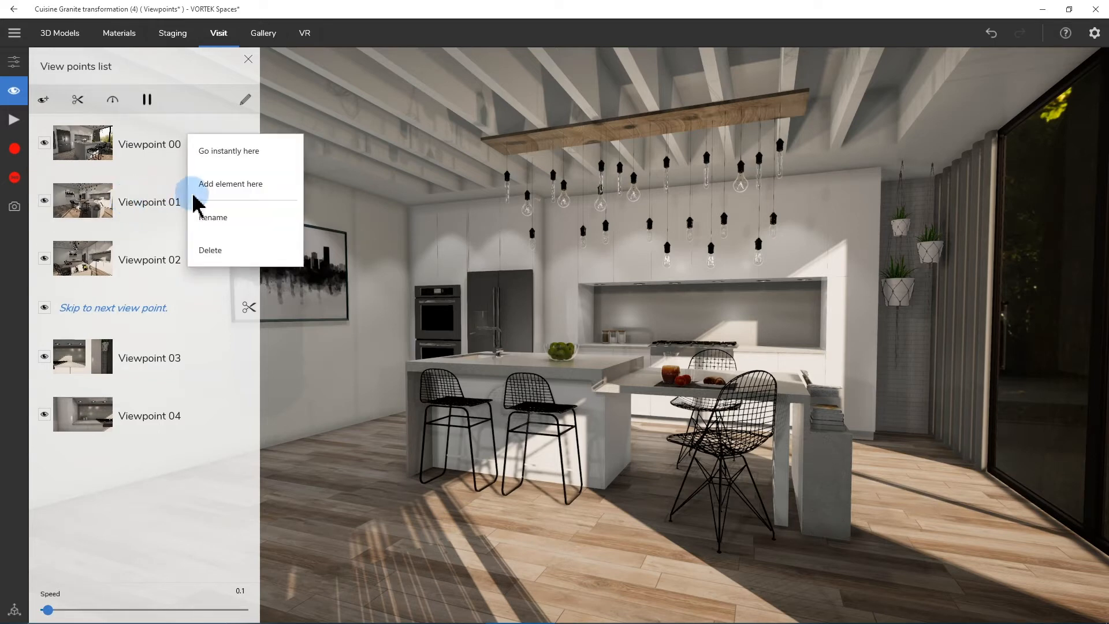
pyautogui.click(226, 185)
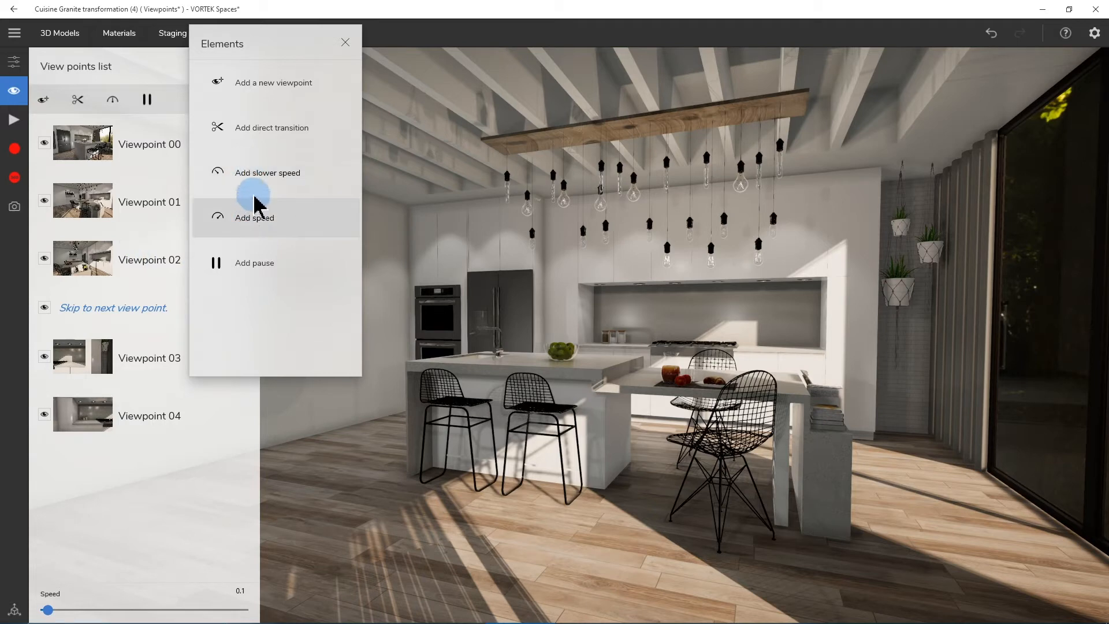
pyautogui.click(262, 174)
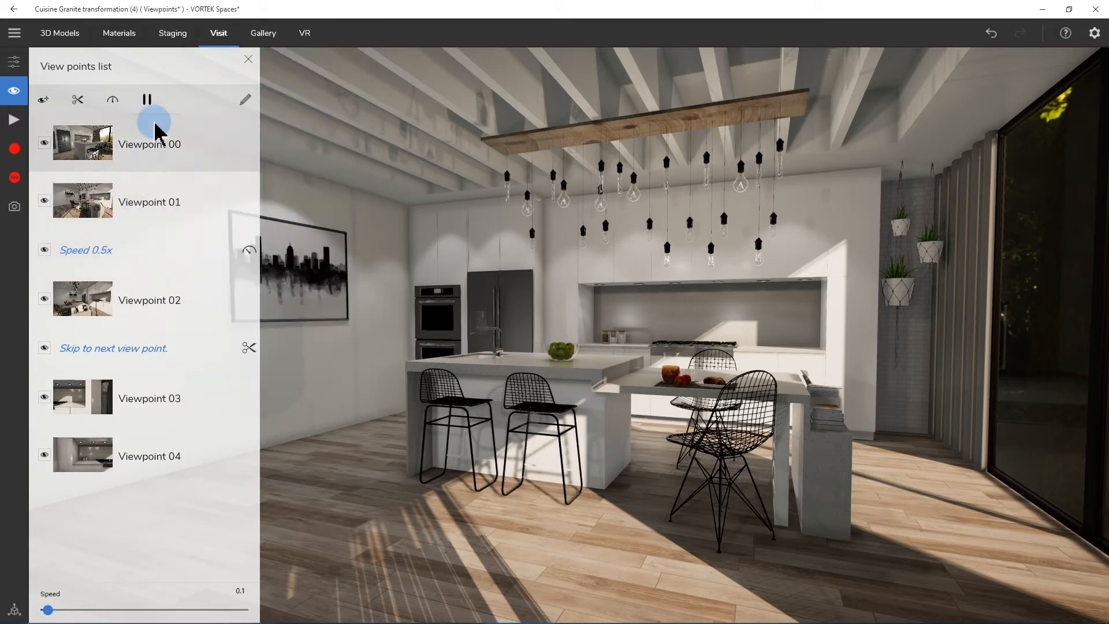
# Add a 3-second pause and place it between Viewpoint 00 and Viewpoint 01.
pyautogui.click(149, 101)
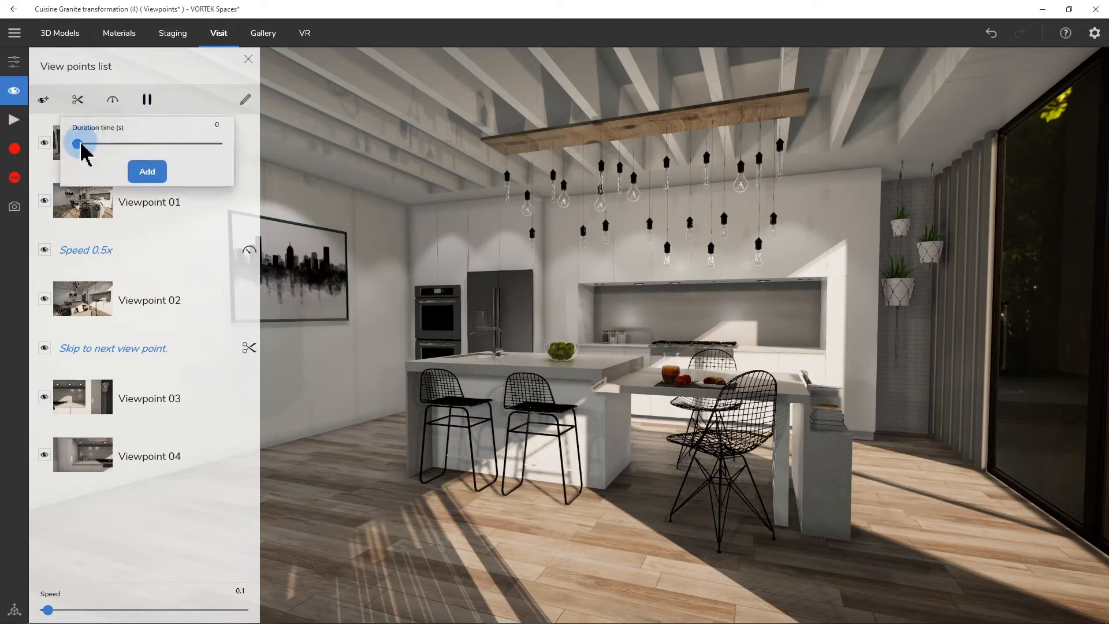
pyautogui.moveTo(78, 143); pyautogui.dragTo(84, 144)
pyautogui.click(153, 173)
pyautogui.moveTo(107, 511); pyautogui.dragTo(184, 167)
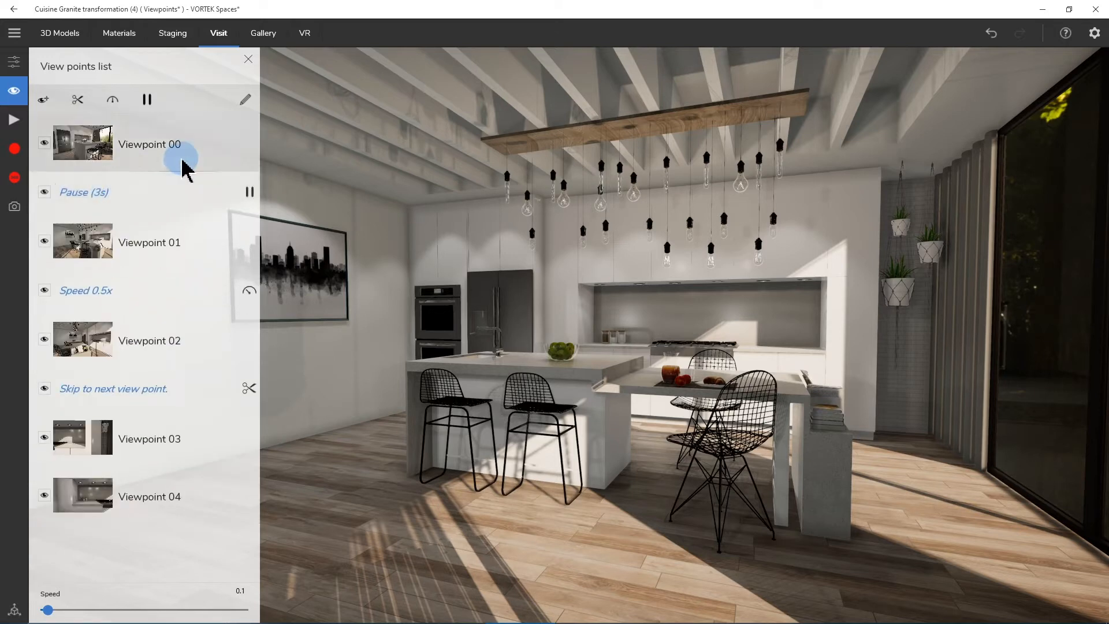
# Try selecting Viewpoint 00 and Viewpoint 01 in the list's edit mode, clear both selections and leave editing.
pyautogui.click(245, 99)
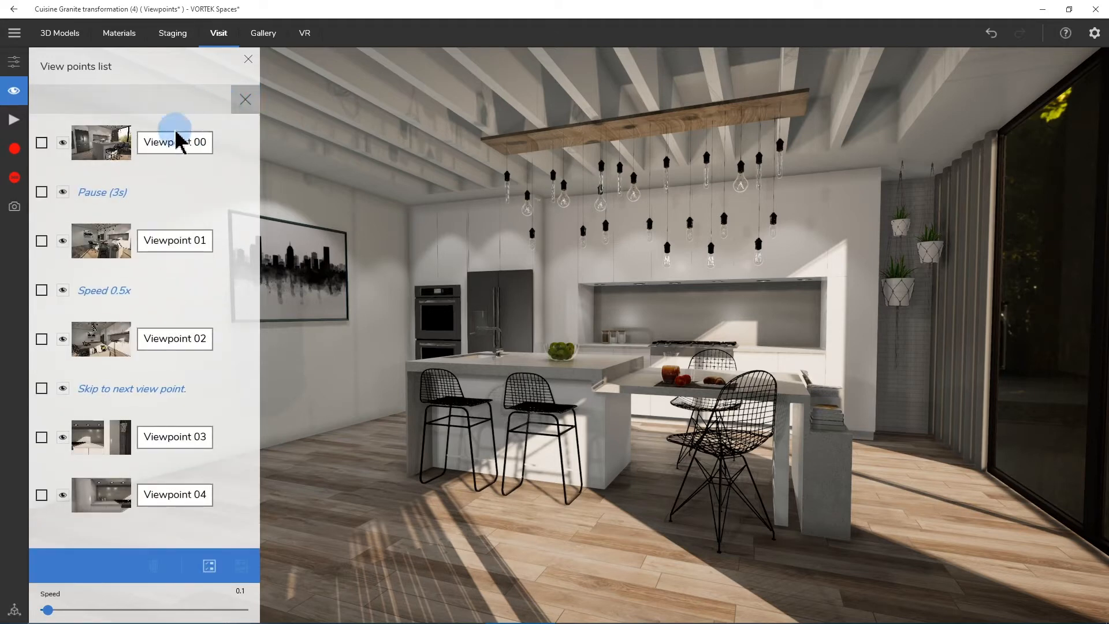
pyautogui.click(41, 143)
pyautogui.click(42, 241)
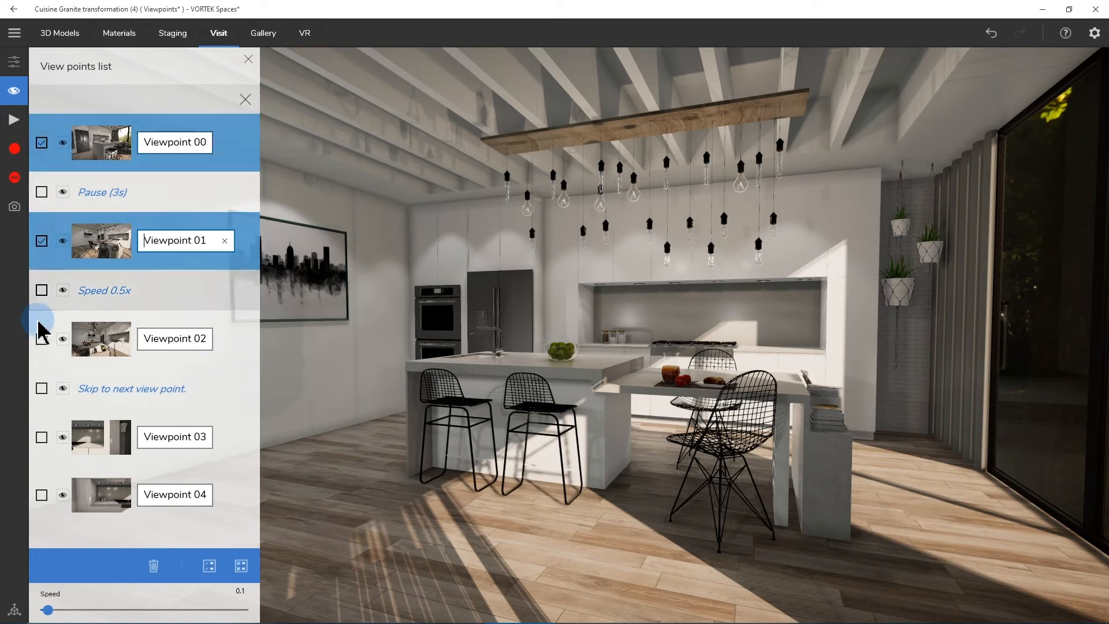
pyautogui.click(41, 242)
pyautogui.click(41, 143)
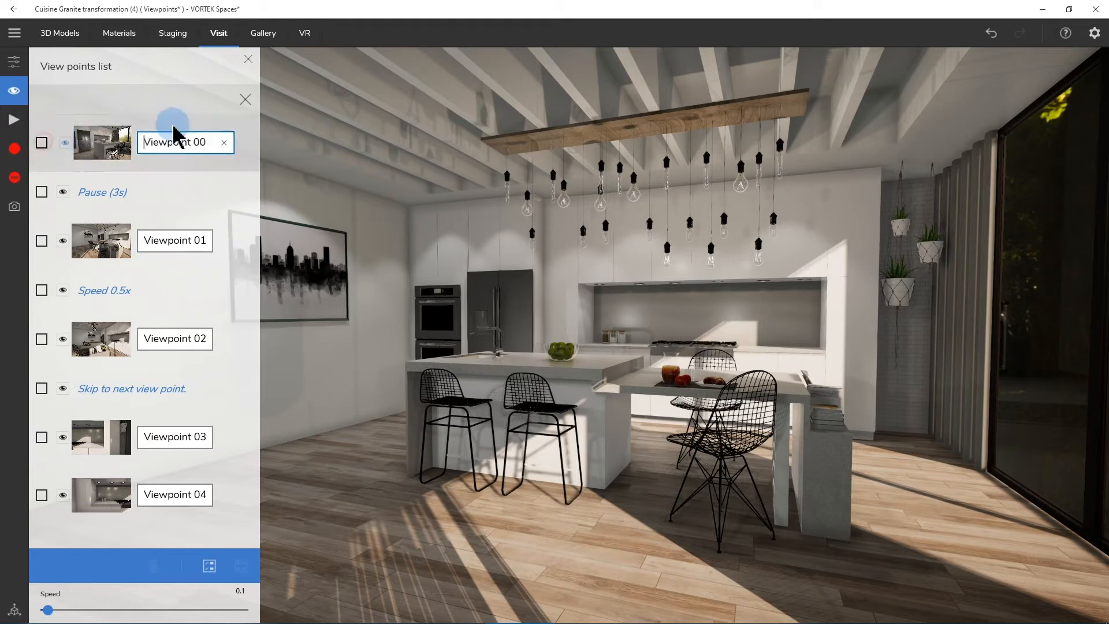
pyautogui.click(243, 99)
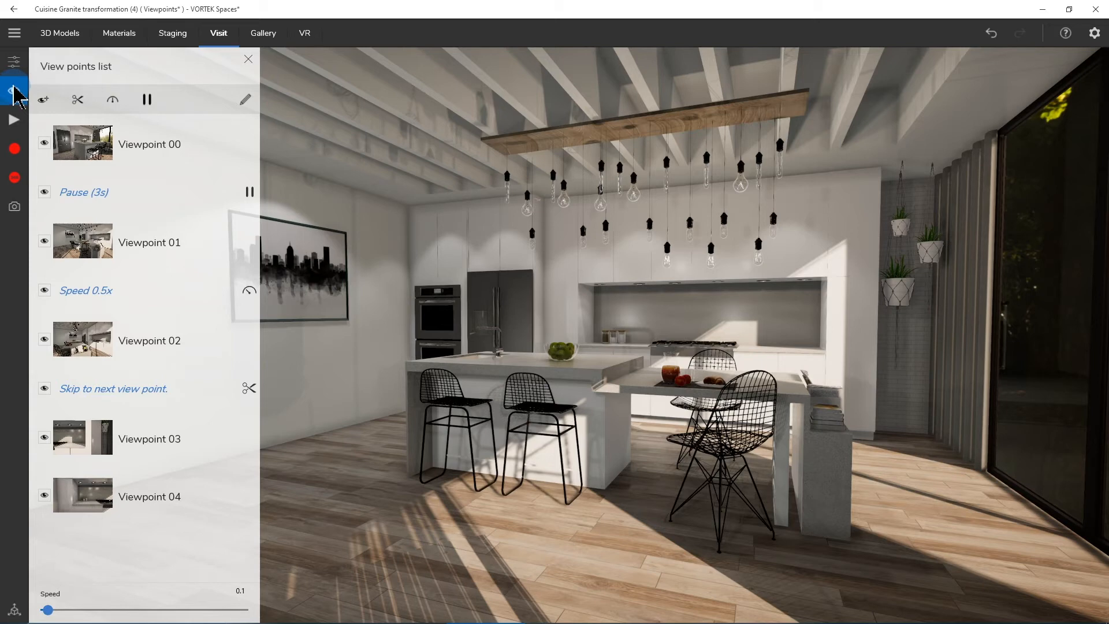
# Examine the output video resolution choices in the recording options.
pyautogui.click(14, 61)
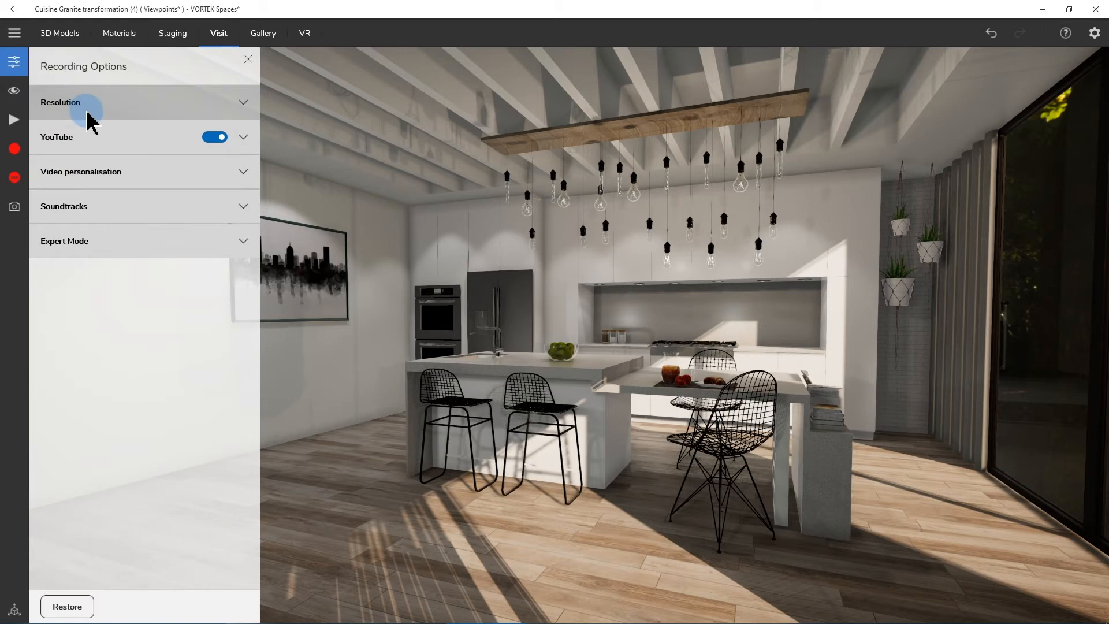
pyautogui.click(89, 115)
pyautogui.click(101, 154)
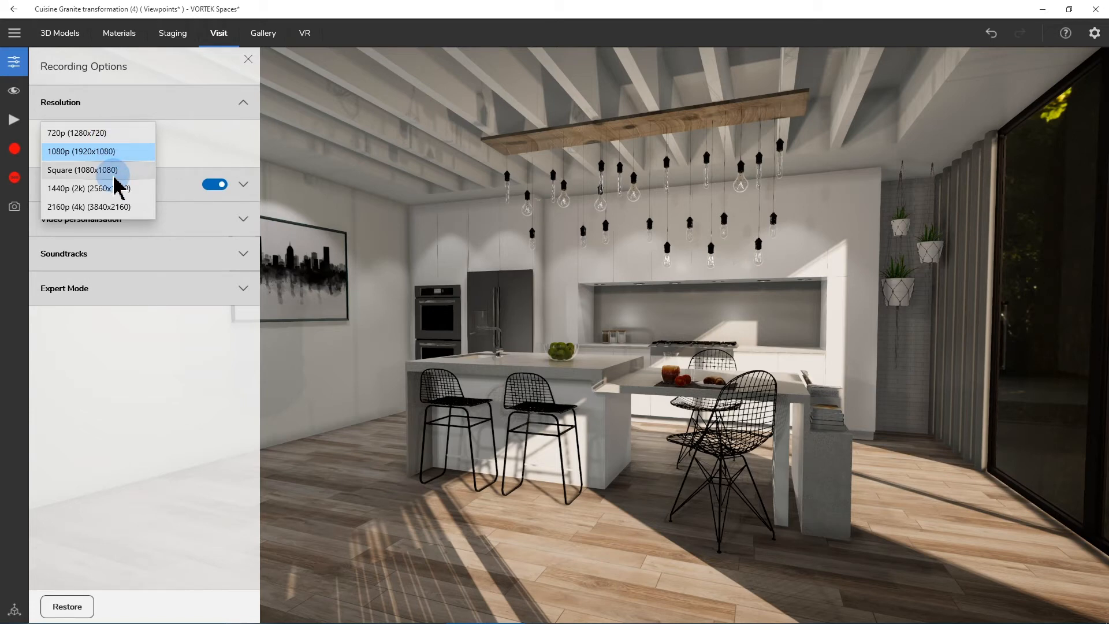
pyautogui.click(190, 111)
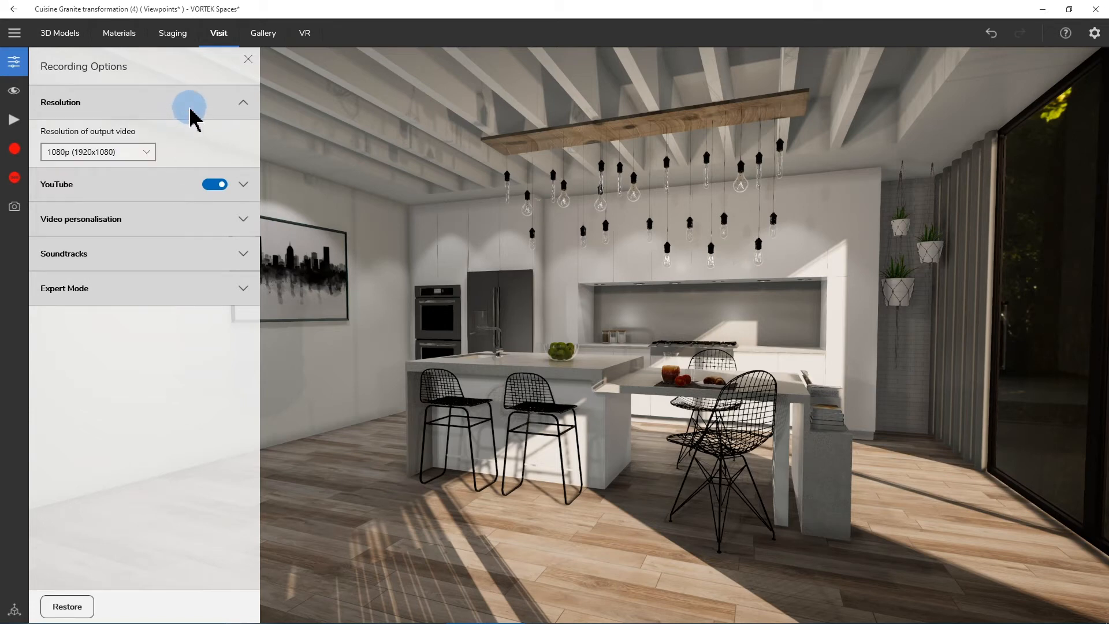
# Examine the video personalisation and soundtrack settings in the recording options, collapsing each section after viewing it.
pyautogui.click(191, 111)
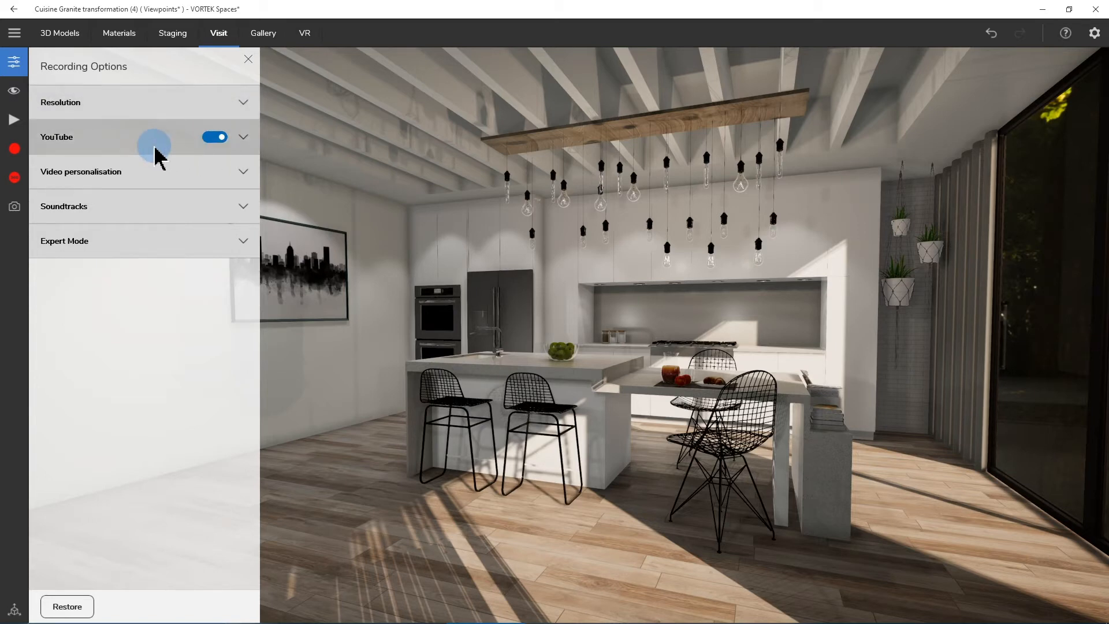
pyautogui.click(158, 170)
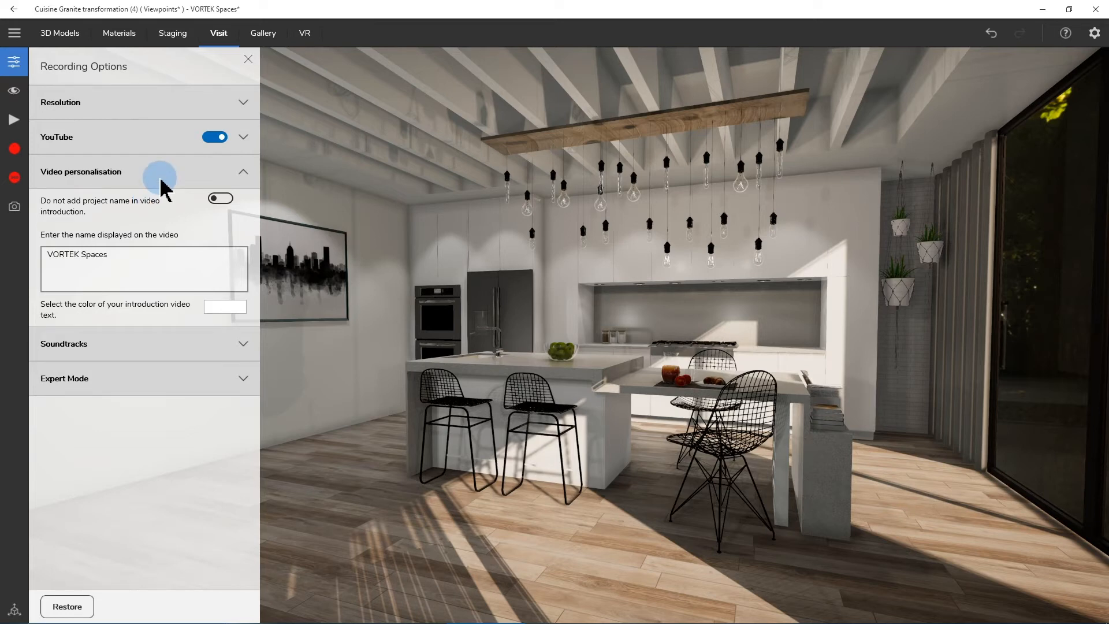
pyautogui.click(160, 178)
pyautogui.click(156, 210)
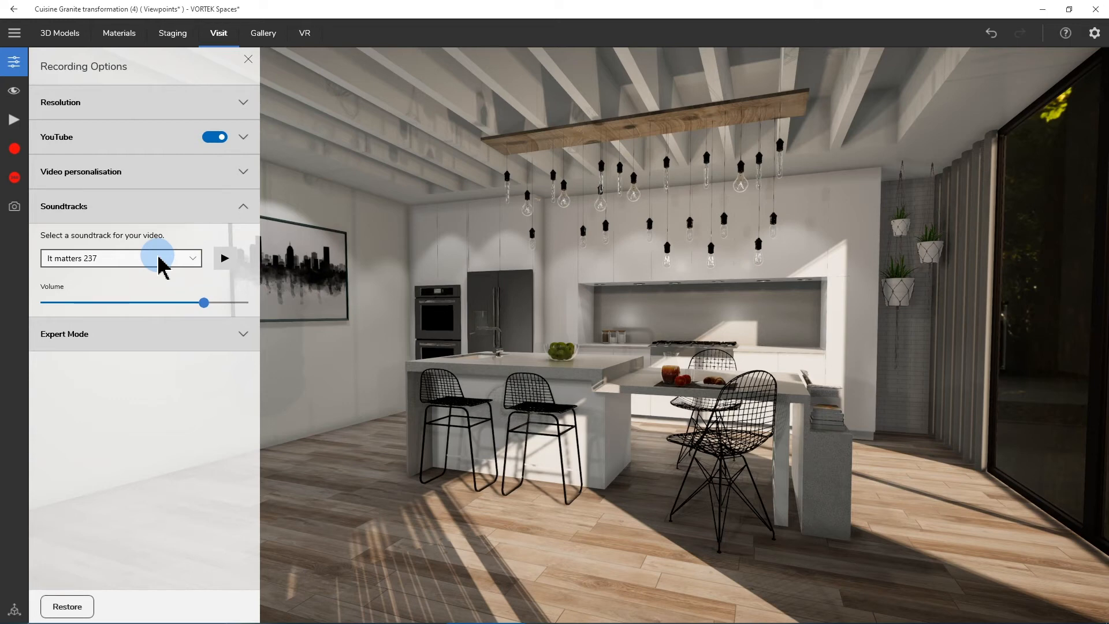
pyautogui.click(219, 203)
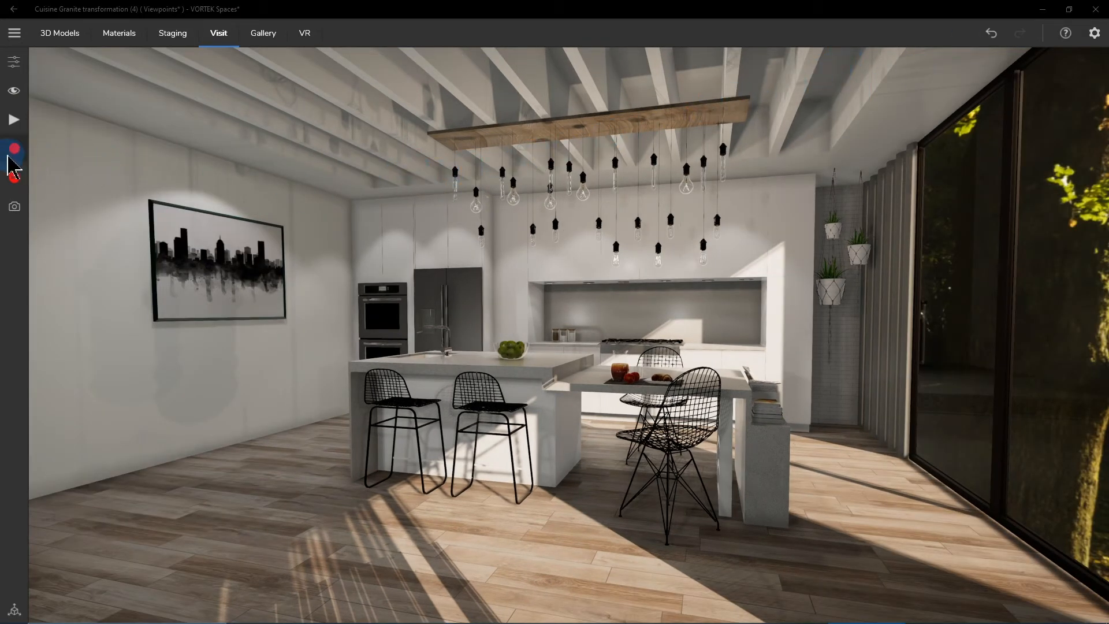
# Record the viewpoint walkthrough as a video, play part of its preview and leave the YouTube upload page.
pyautogui.click(14, 151)
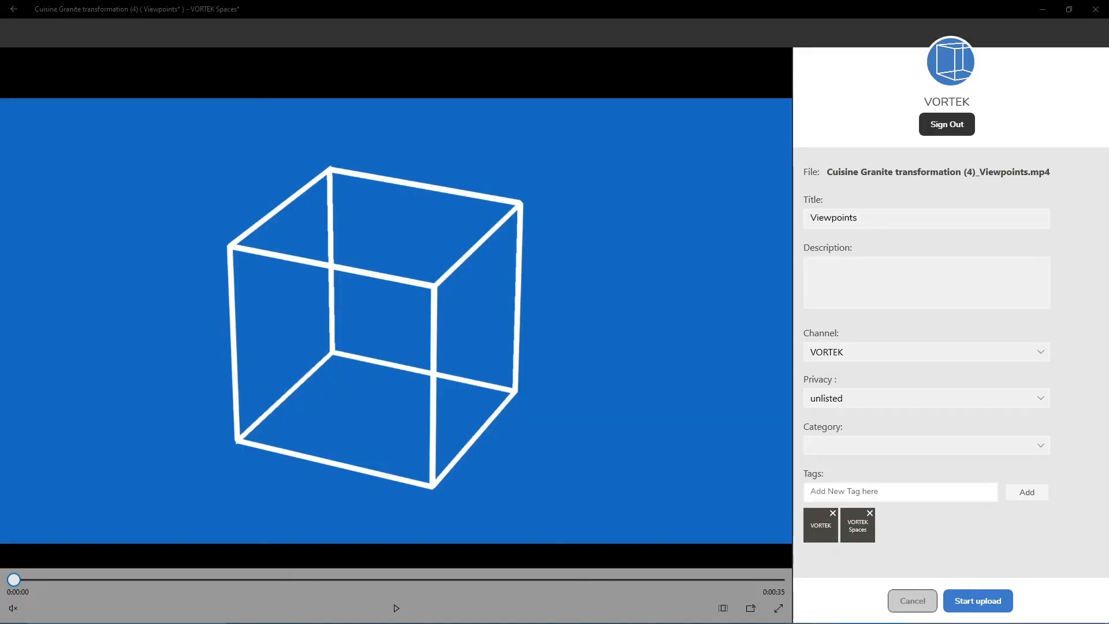
pyautogui.click(396, 607)
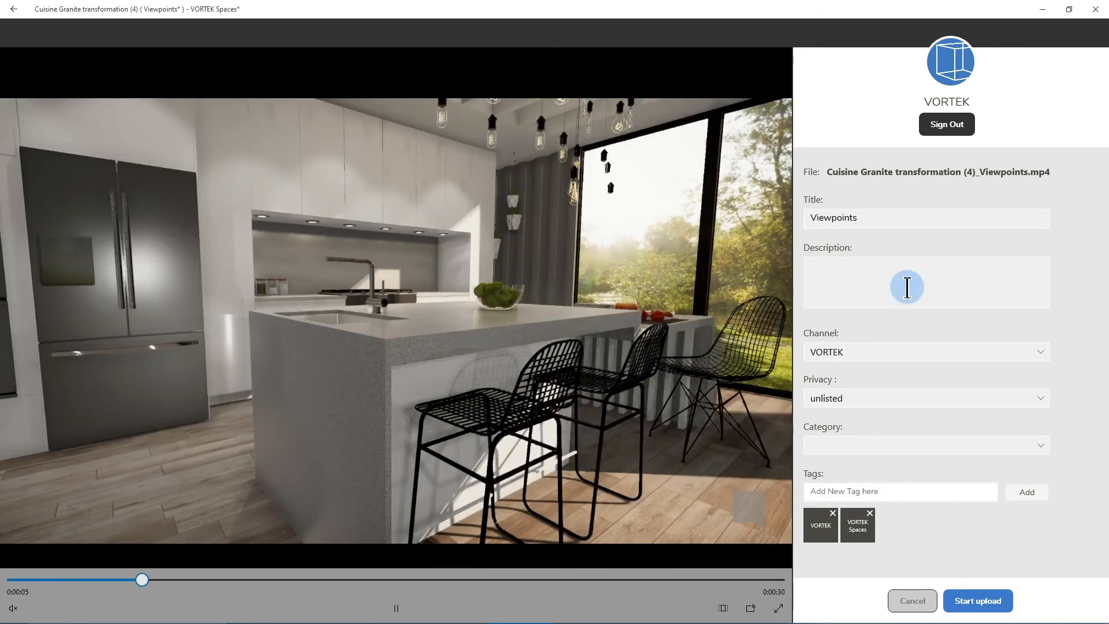
pyautogui.click(976, 601)
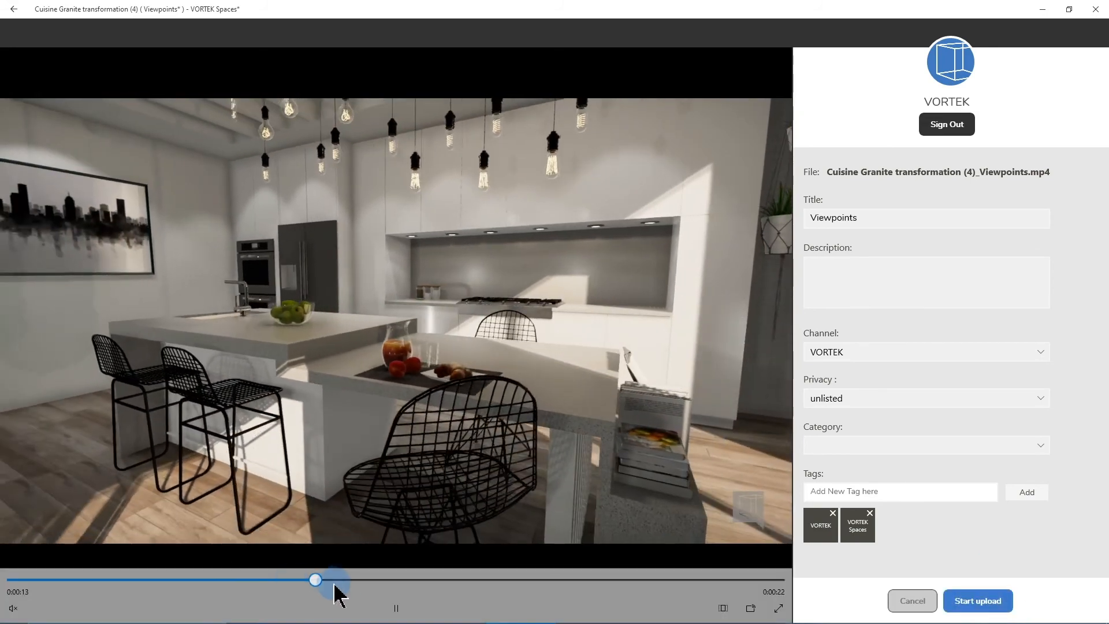
pyautogui.click(396, 605)
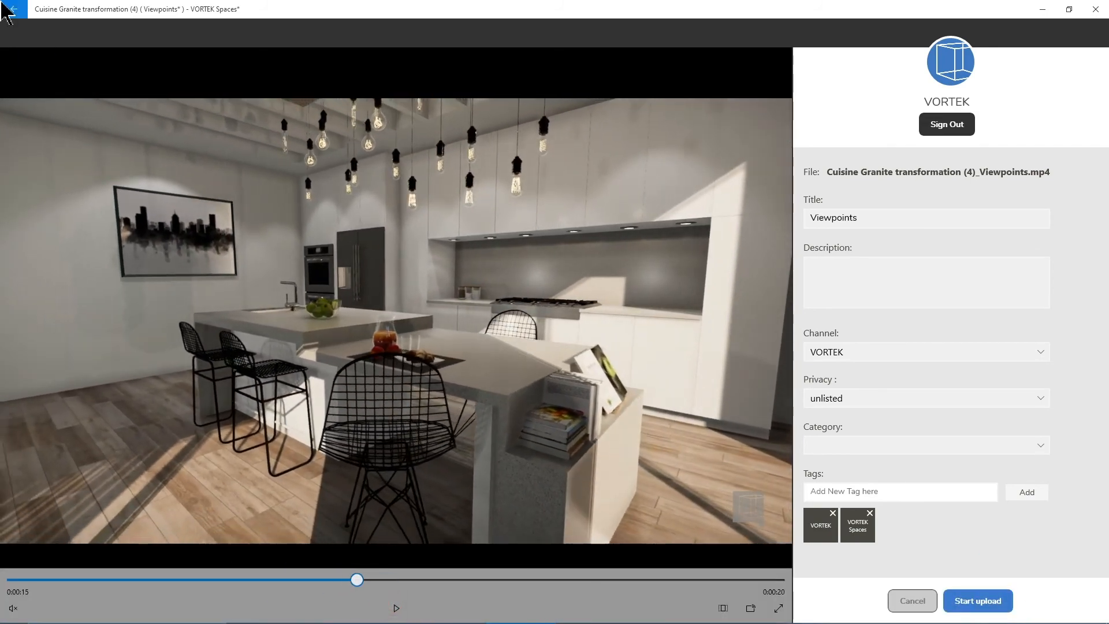
pyautogui.click(13, 11)
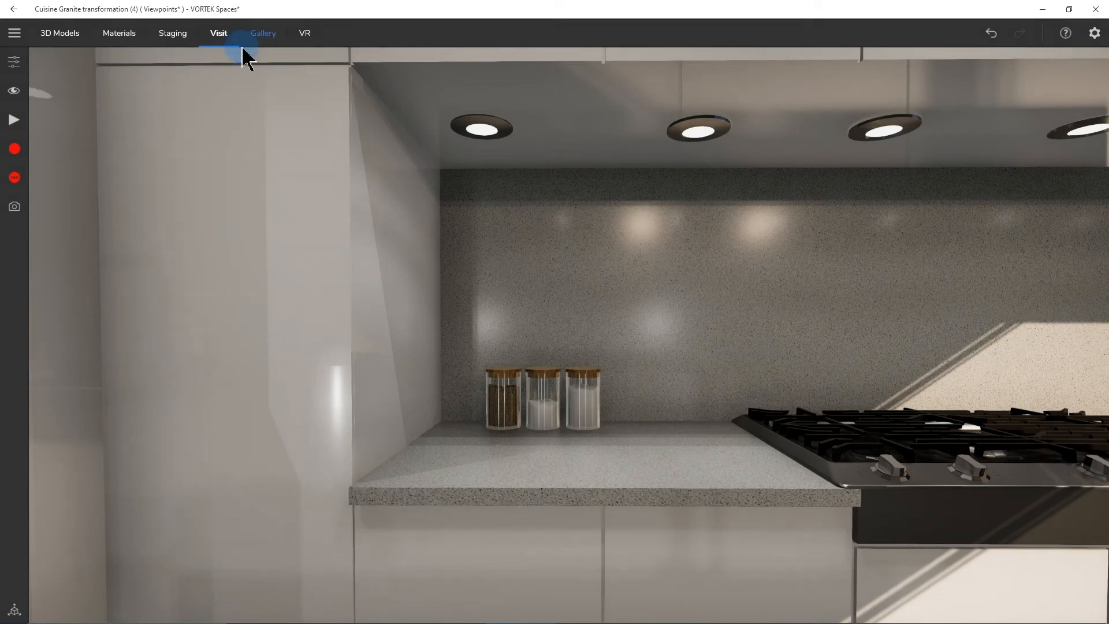
# Examine the actions available for the recorded walkthrough video in the gallery, and return to the Visit view.
pyautogui.click(265, 38)
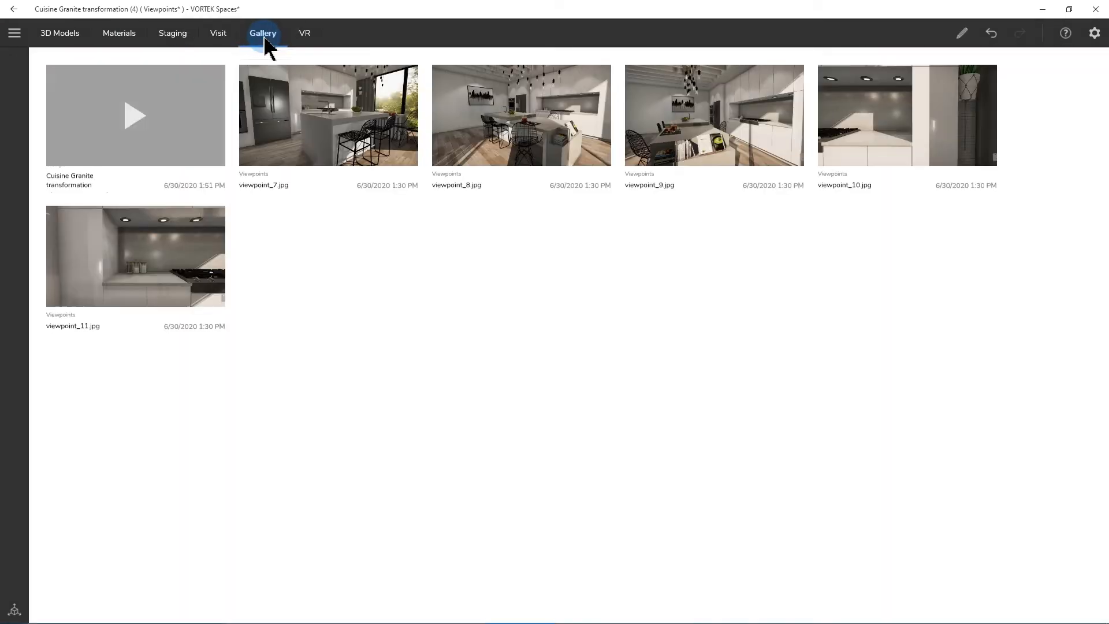
pyautogui.click(163, 159)
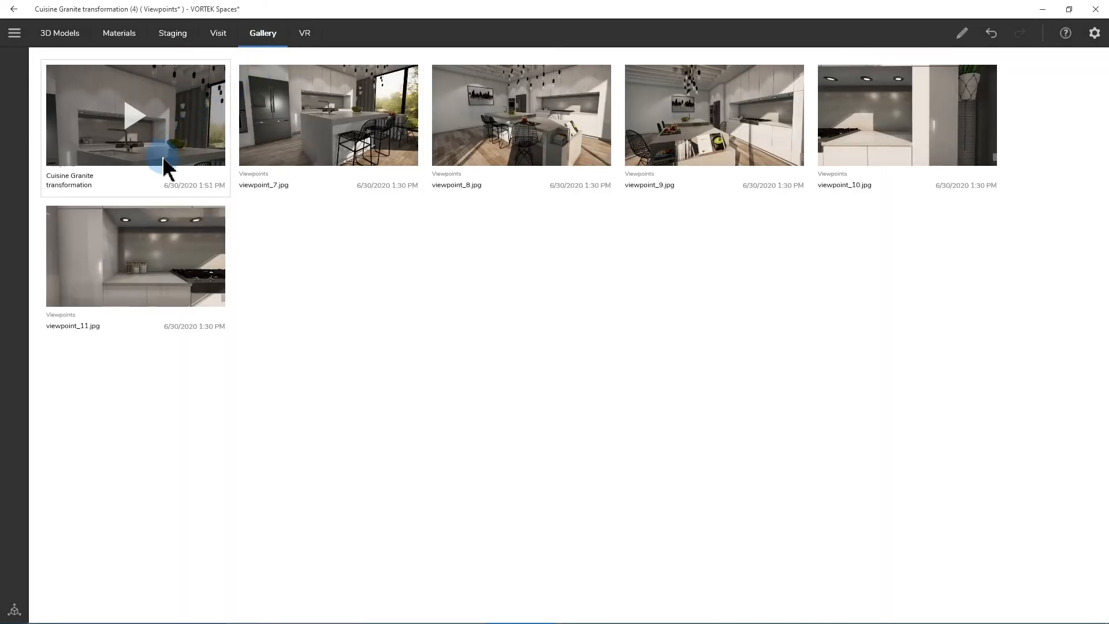
pyautogui.click(752, 239)
pyautogui.click(496, 323)
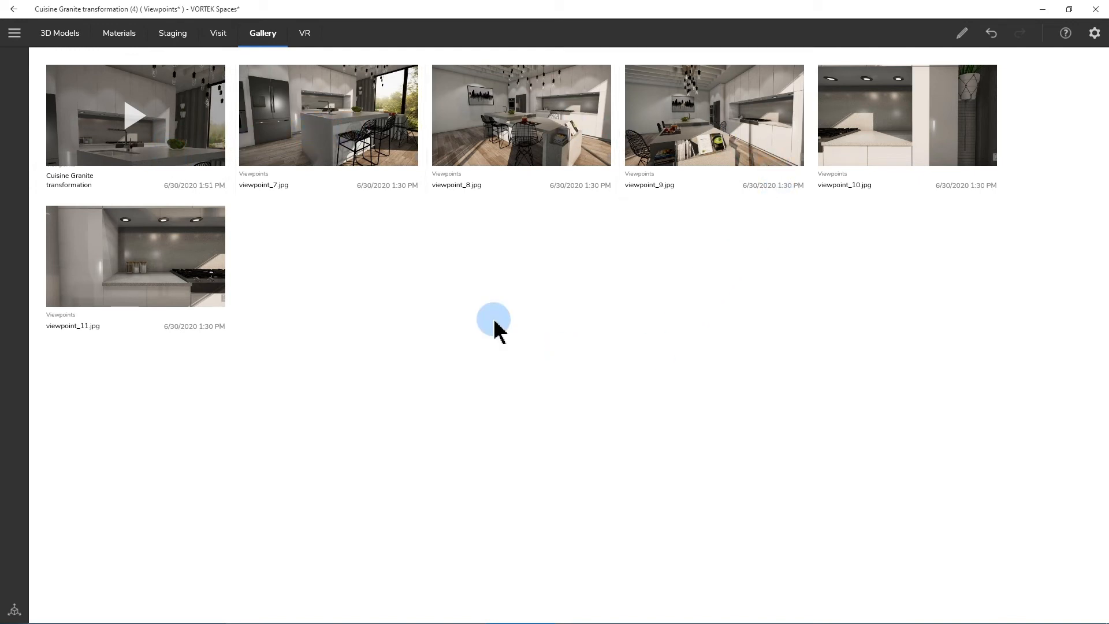
pyautogui.rightClick(214, 121)
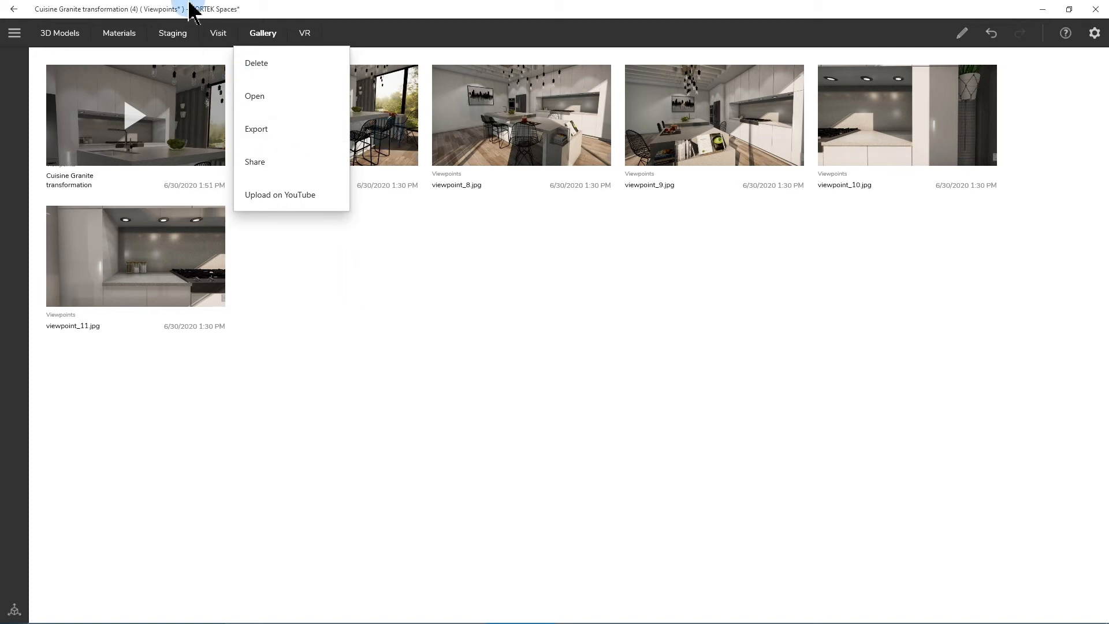
pyautogui.click(217, 36)
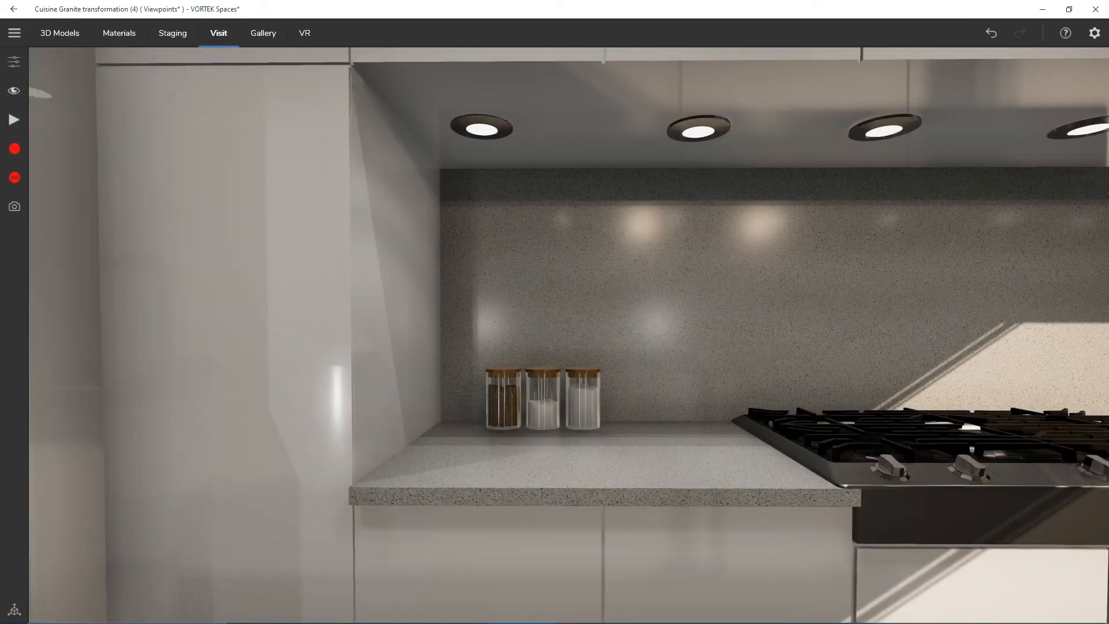